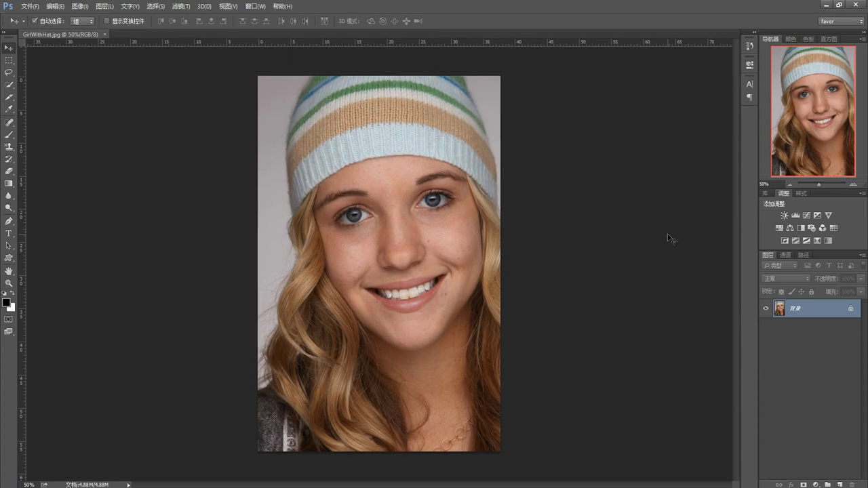
Examine the girl's face, eyes and teeth up close.
key(ctrl+plus)
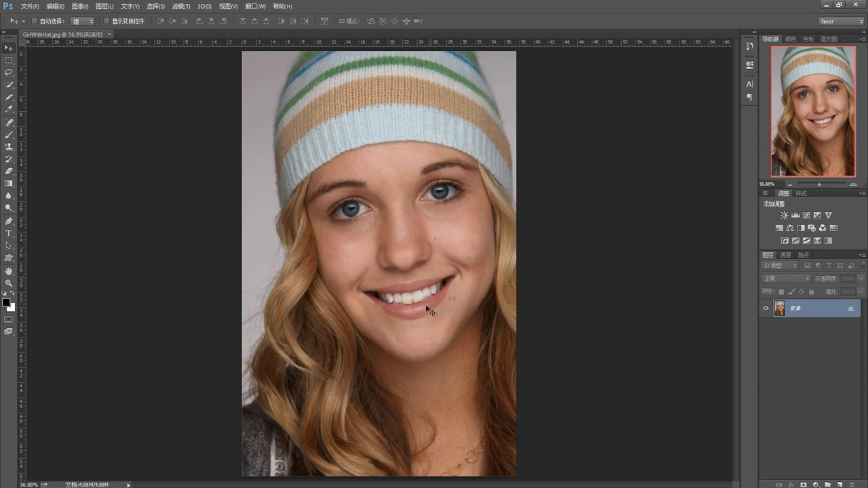
click(853, 184)
click(853, 185)
click(853, 185)
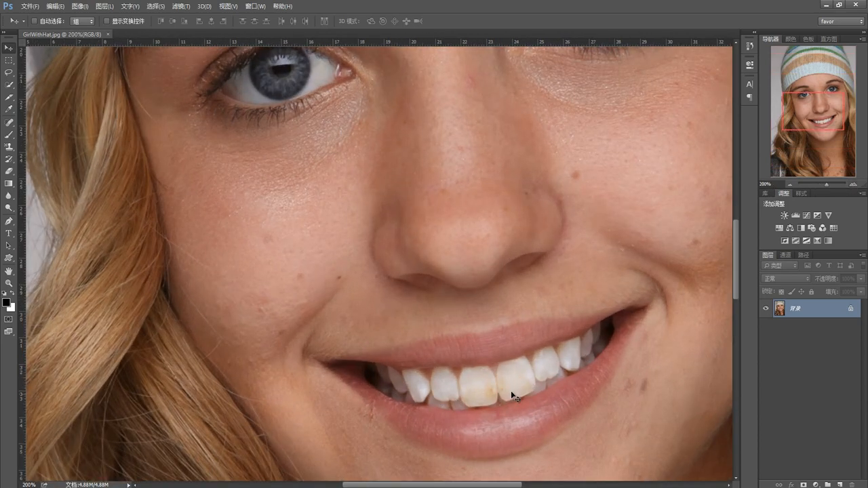
click(790, 183)
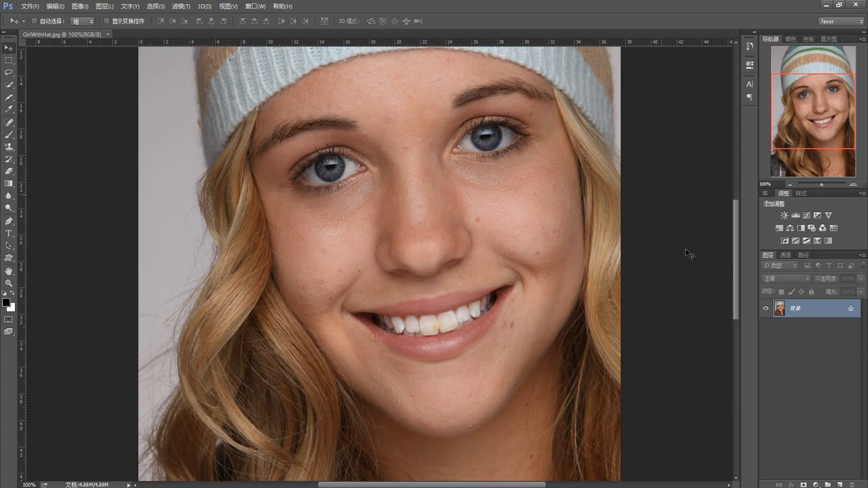
drag(736, 302, 735, 292)
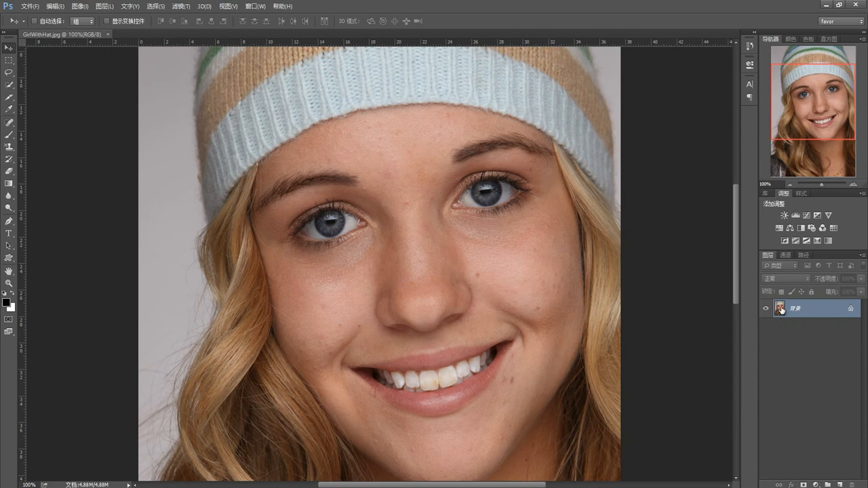
Duplicate the background layer.
drag(781, 310, 840, 484)
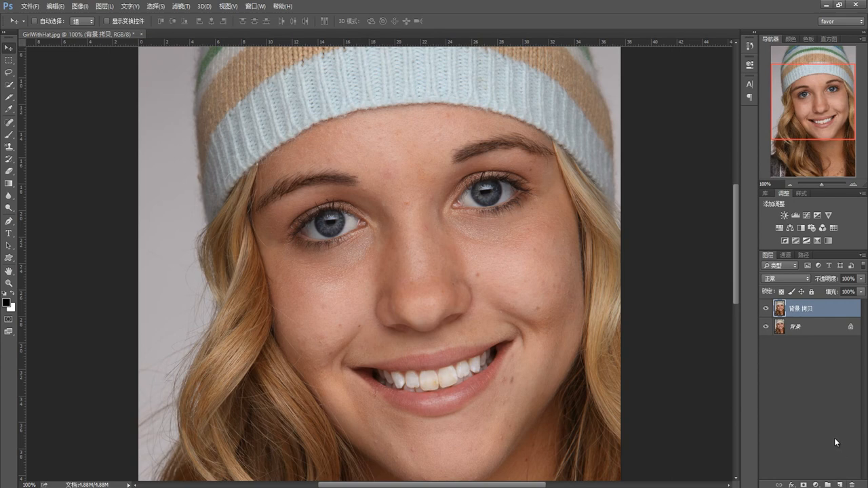
key(ctrl+z)
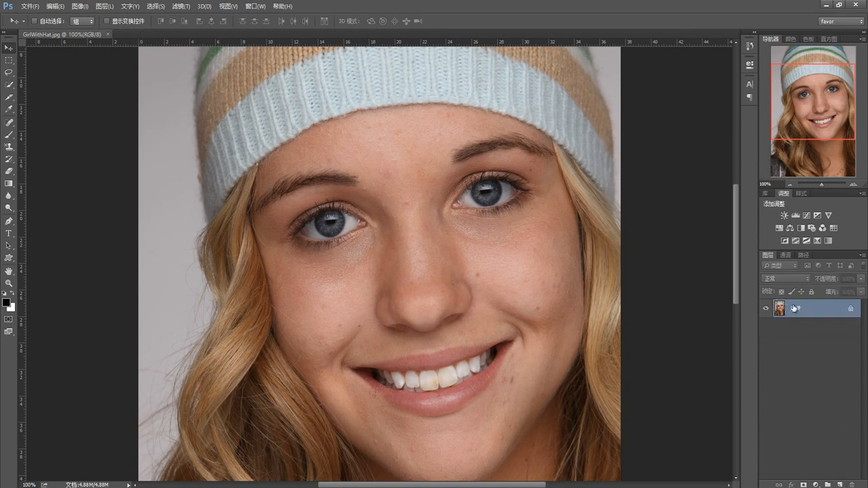
key(ctrl+j)
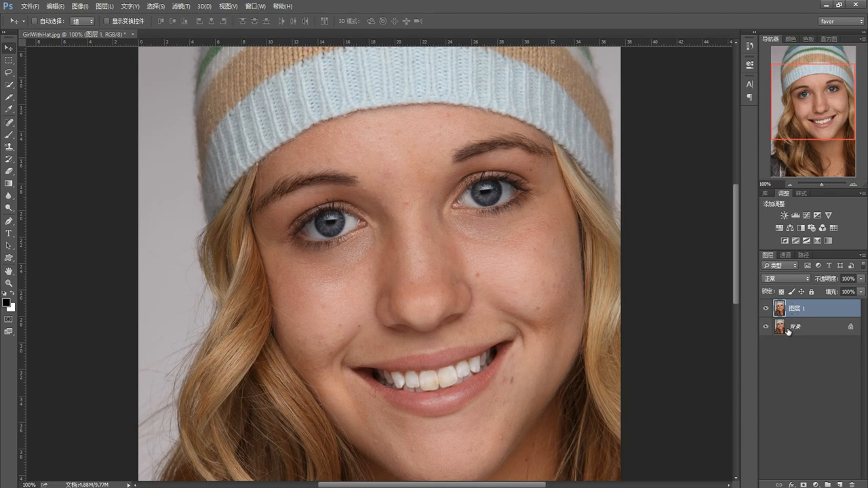
click(54, 6)
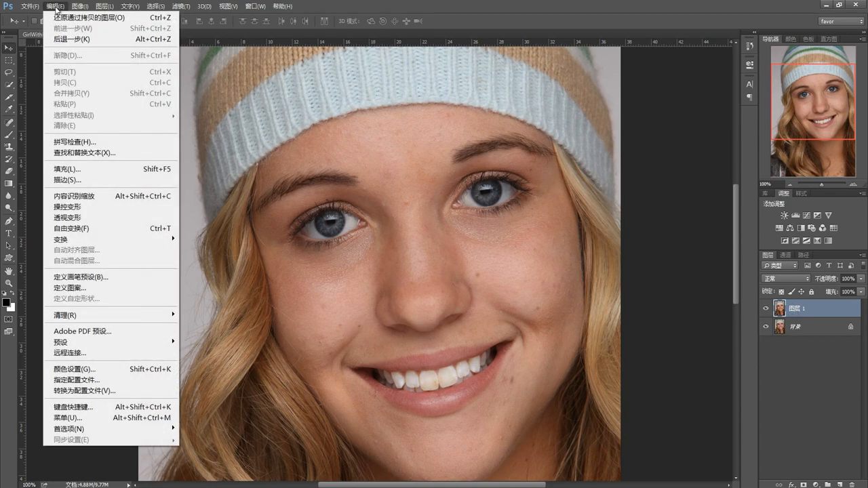
mouse_move(73, 8)
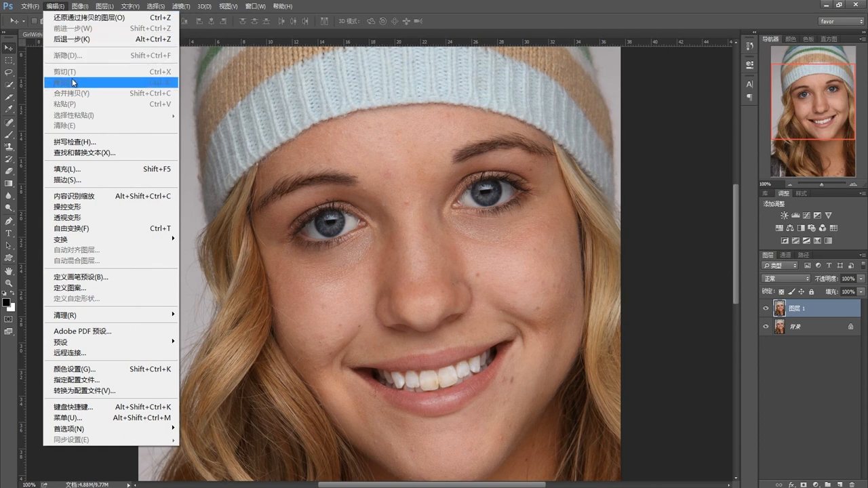
click(668, 180)
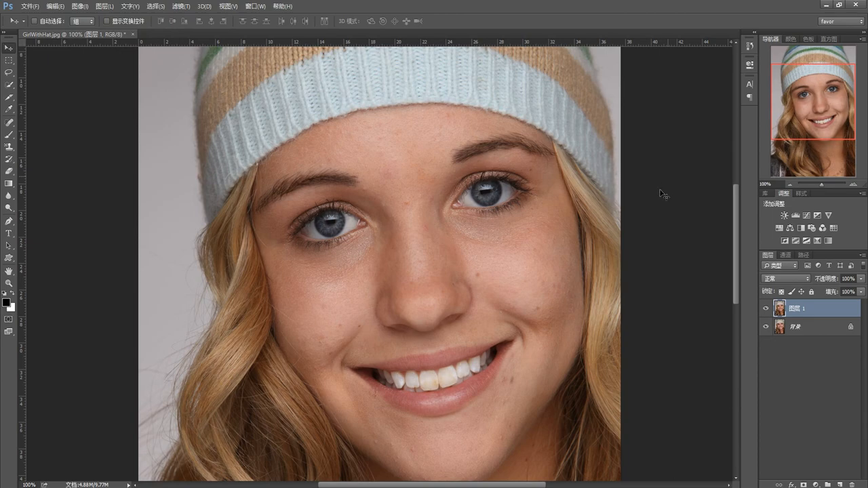
Sharpen the irises of both eyes on the duplicate layer with the Sharpen tool at 50% strength and a brush size of 80.
click(852, 184)
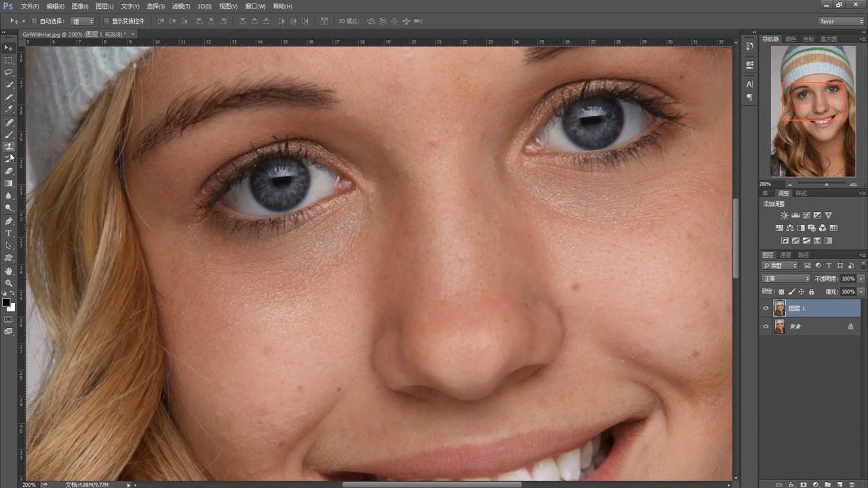
click(9, 196)
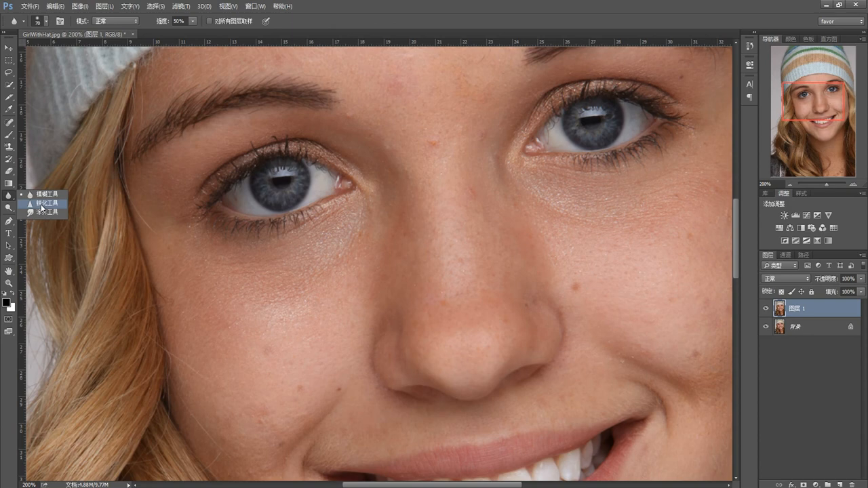
click(41, 203)
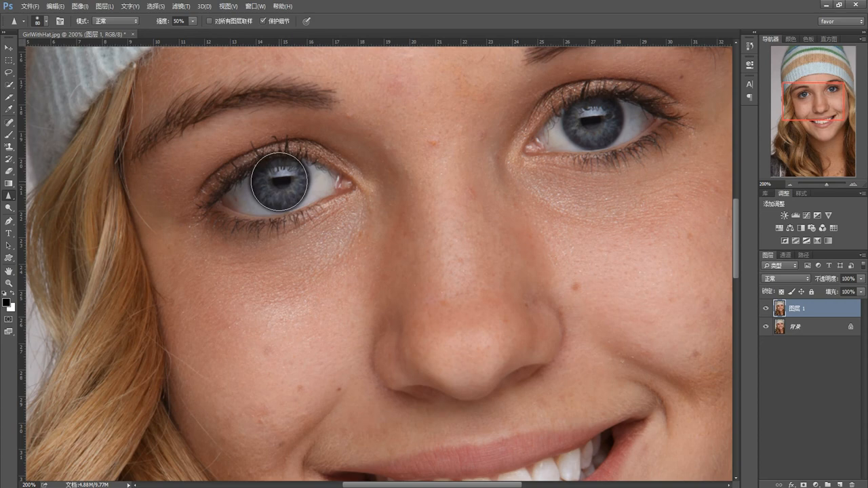
key(bracketleft)
key(bracketleft)
key(bracketleft)
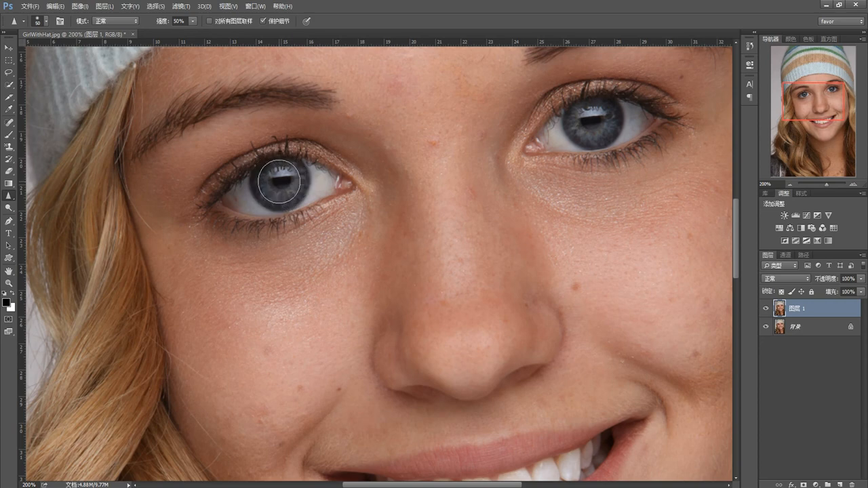
key(bracketright)
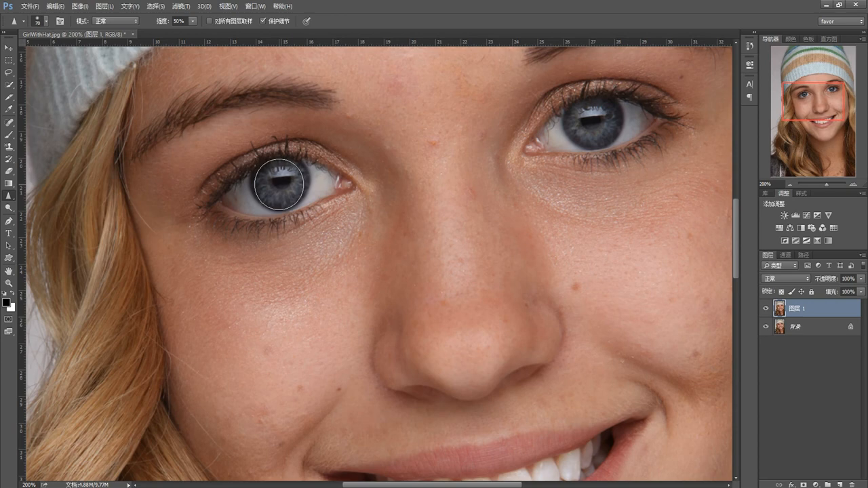
key(bracketright)
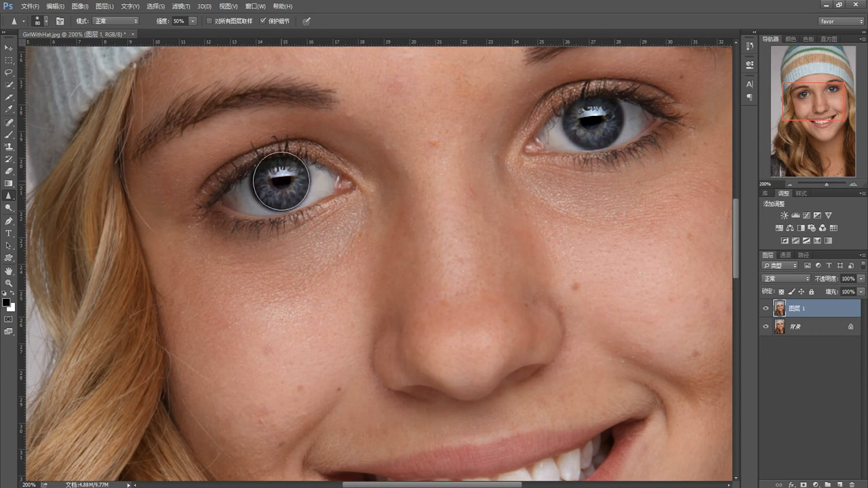
Compare the eyes before and after sharpening by toggling the sharpened layer's visibility, both close up and at 66.67% zoom.
click(766, 309)
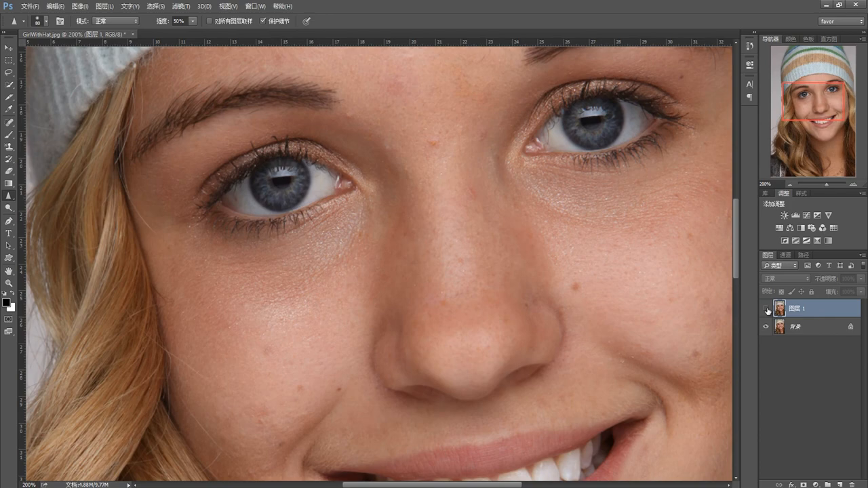
click(766, 309)
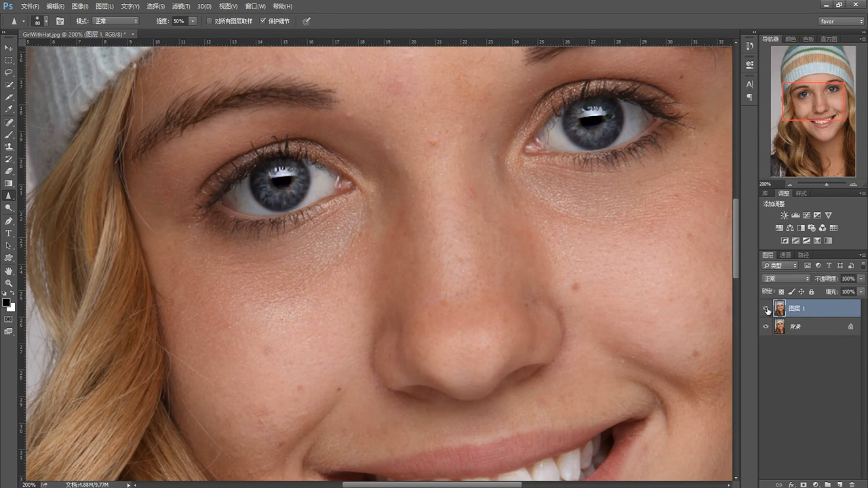
click(790, 184)
click(789, 184)
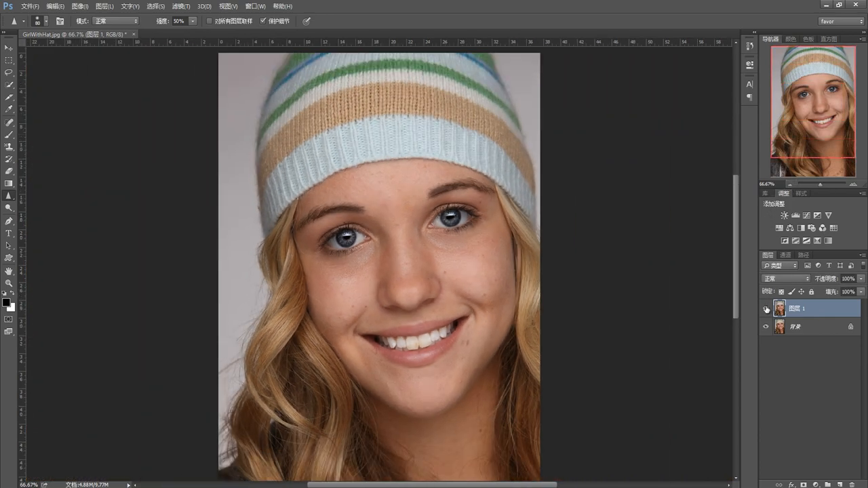
click(766, 309)
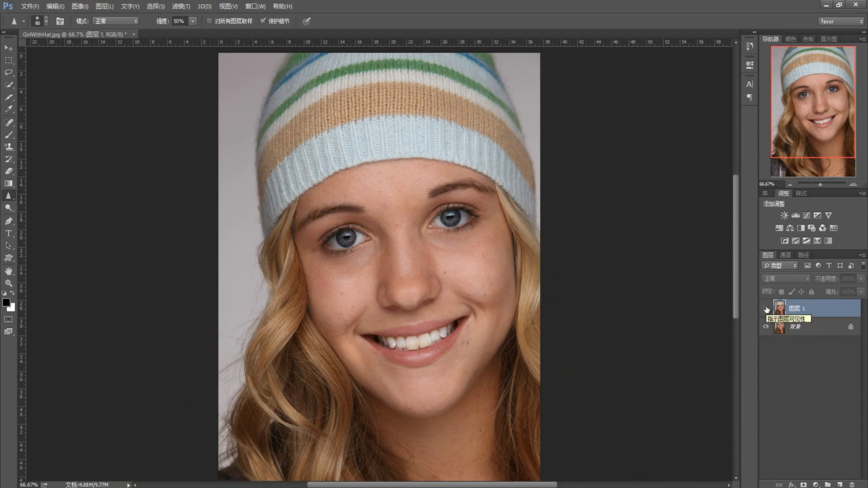
click(766, 309)
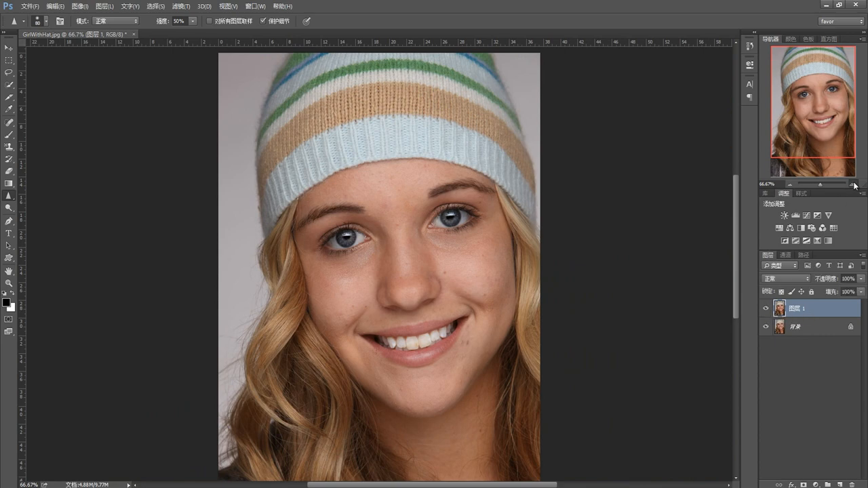
Hide the sharpened layer and make another duplicate of the background layer.
key(ctrl+plus)
key(ctrl+plus)
click(766, 309)
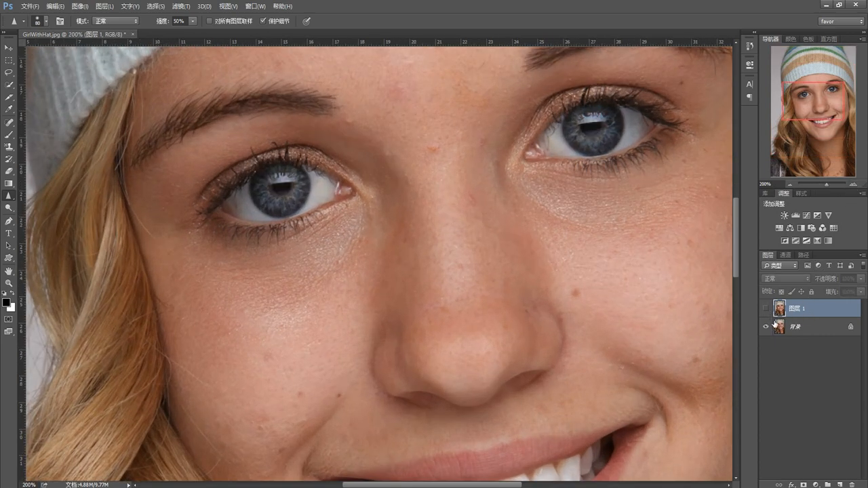
click(777, 328)
key(ctrl+j)
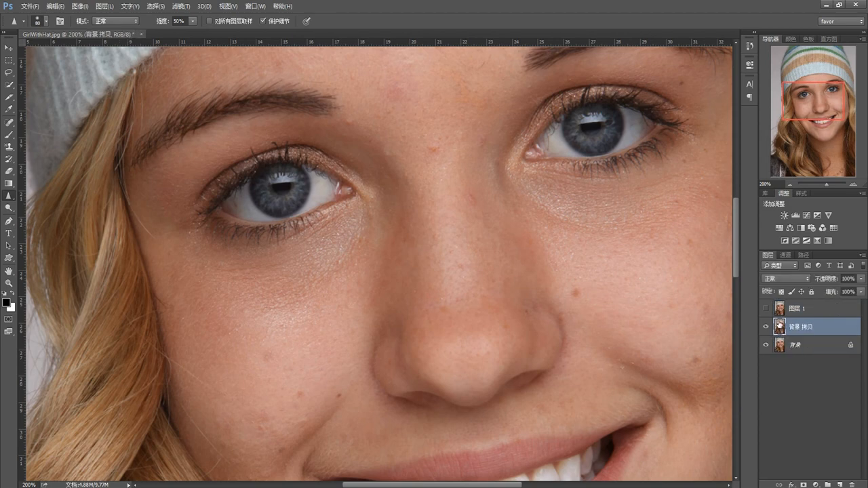
Blur the irises of both eyes on the new background copy with the Blur tool at 50% strength and a brush size of 70.
right_click(10, 200)
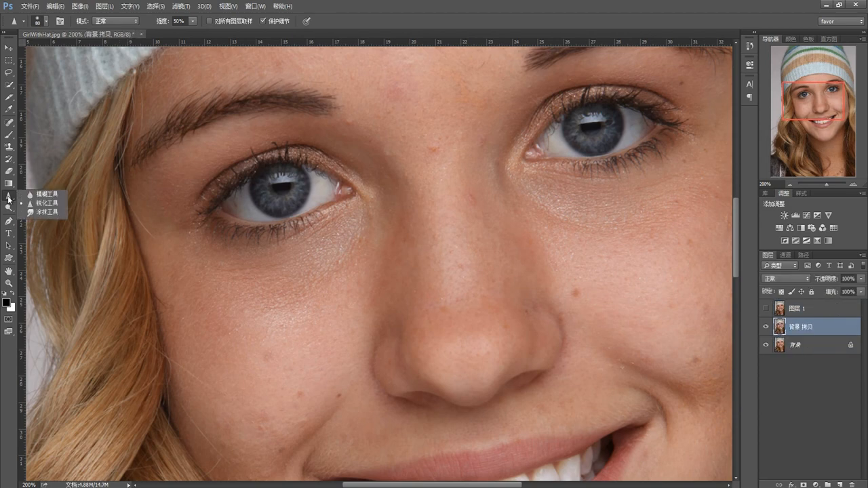
click(39, 197)
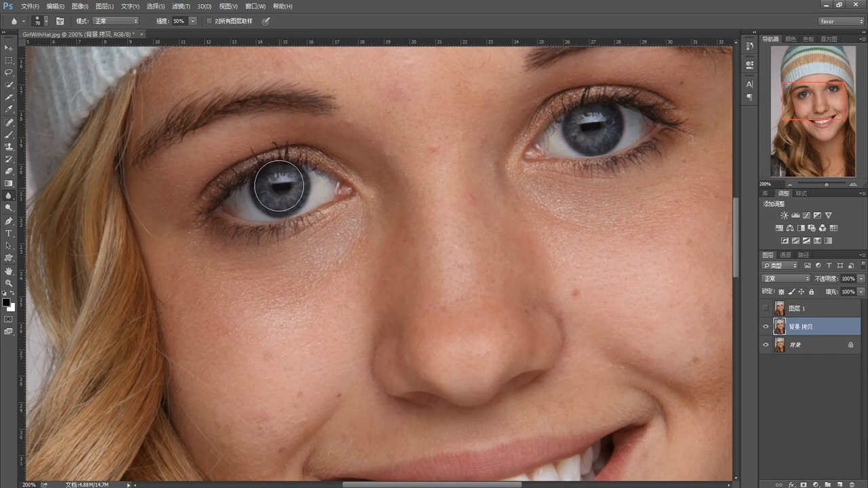
drag(281, 189, 279, 190)
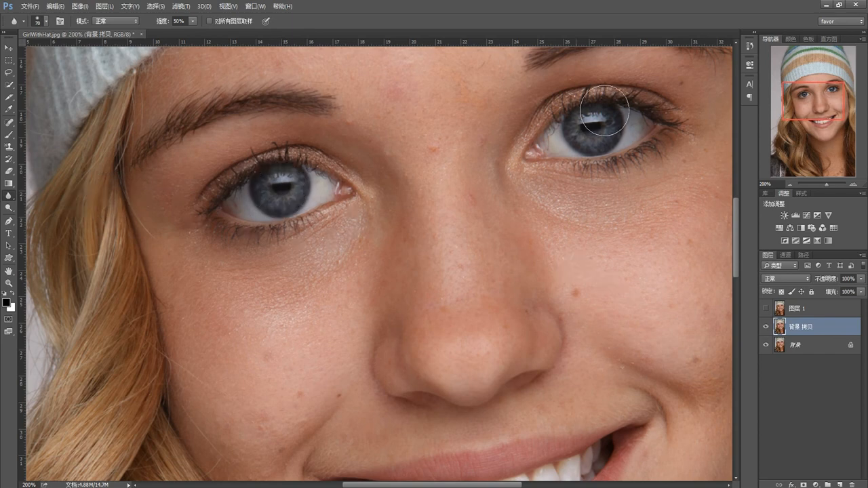
drag(605, 112, 592, 127)
Compare the eyes before and after blurring by toggling the blurred copy's visibility, both close up and zoomed out.
click(789, 186)
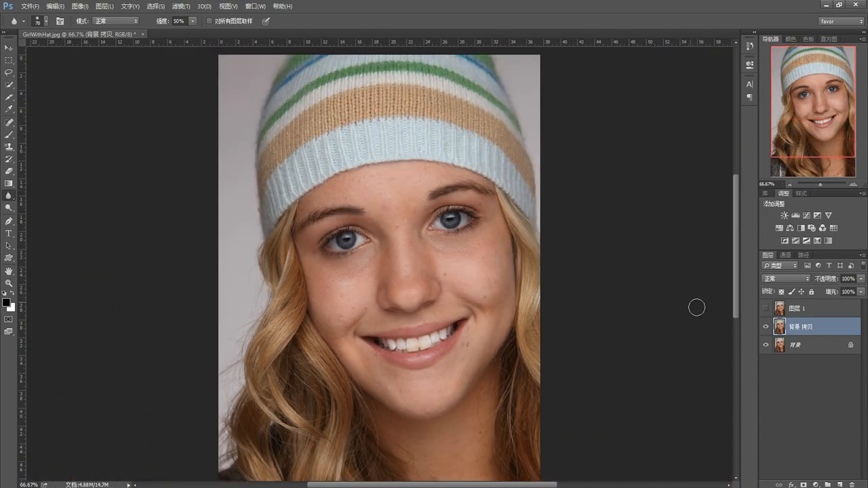
click(766, 328)
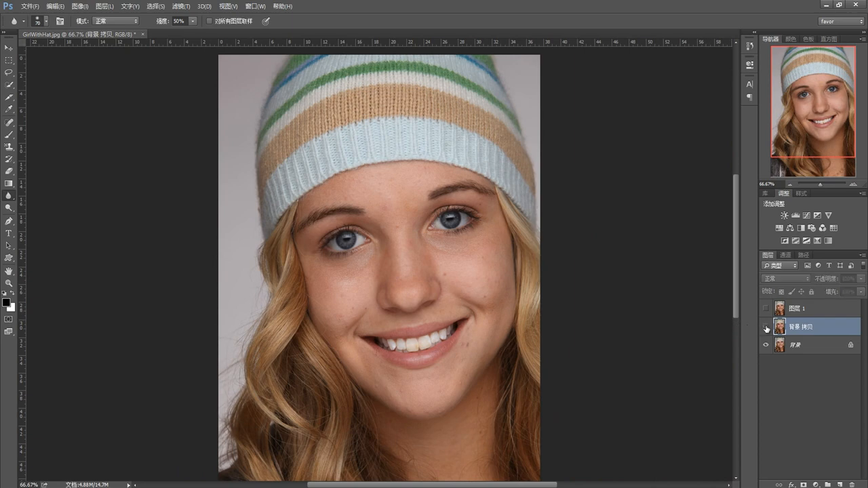
click(766, 328)
click(854, 185)
click(854, 185)
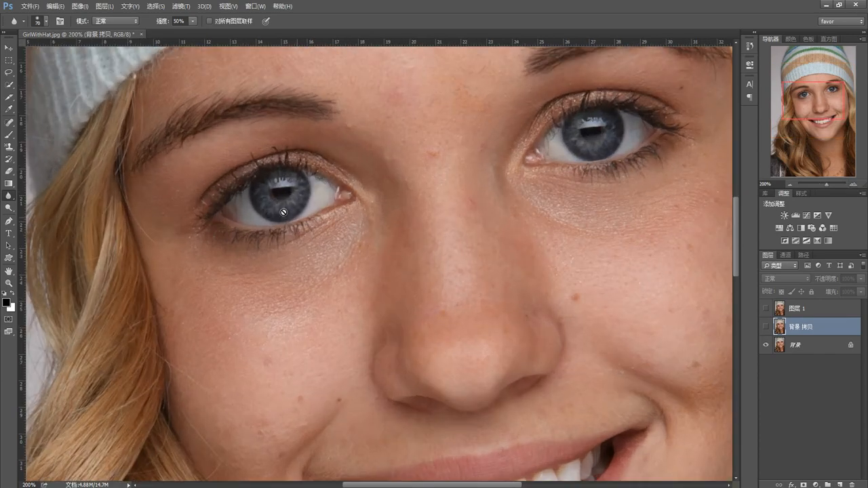
click(766, 328)
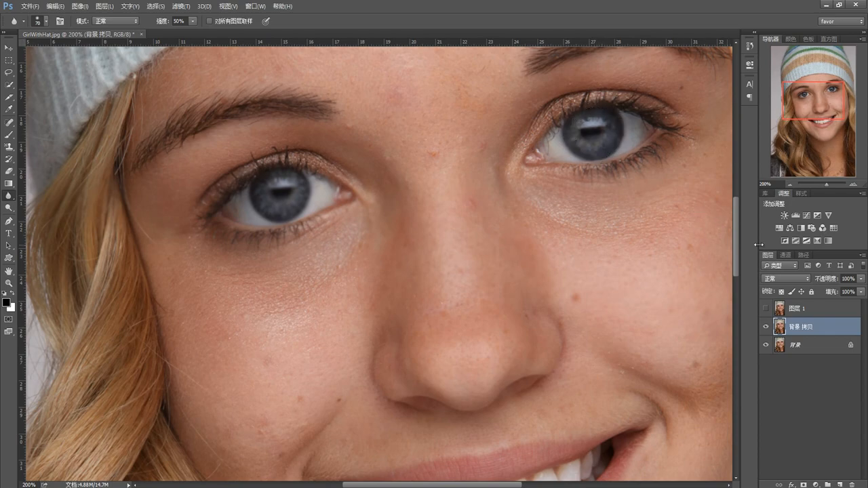
click(788, 184)
click(789, 184)
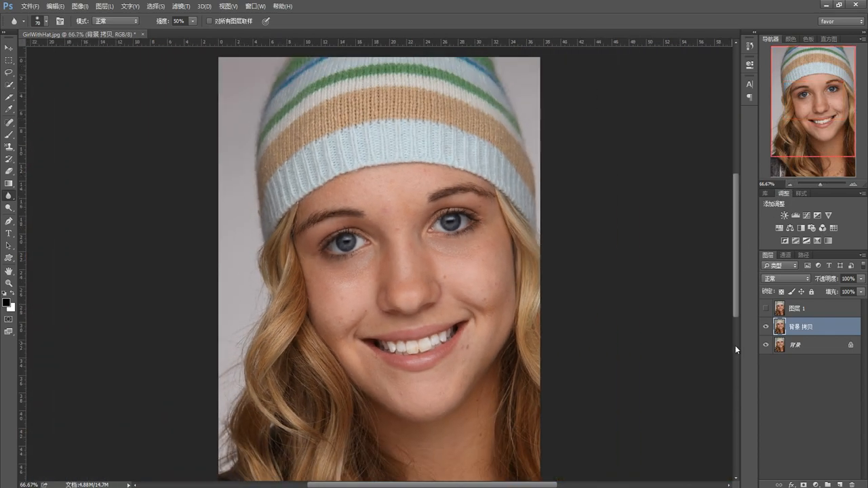
click(766, 328)
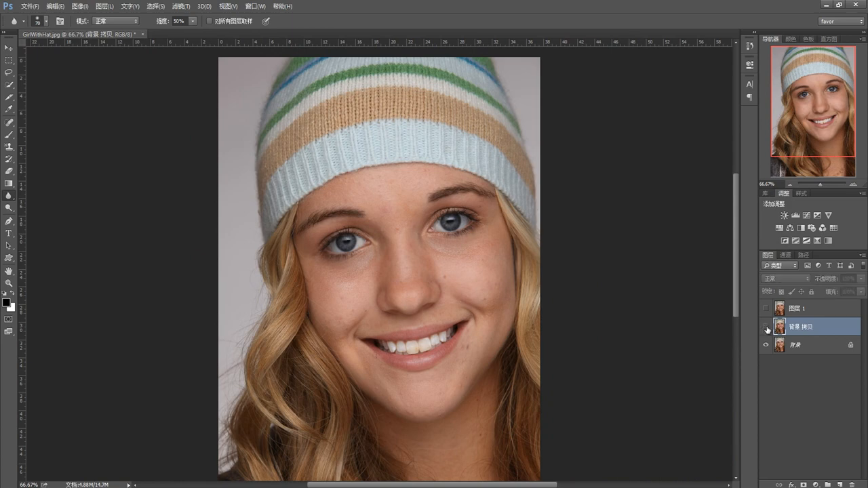
click(766, 328)
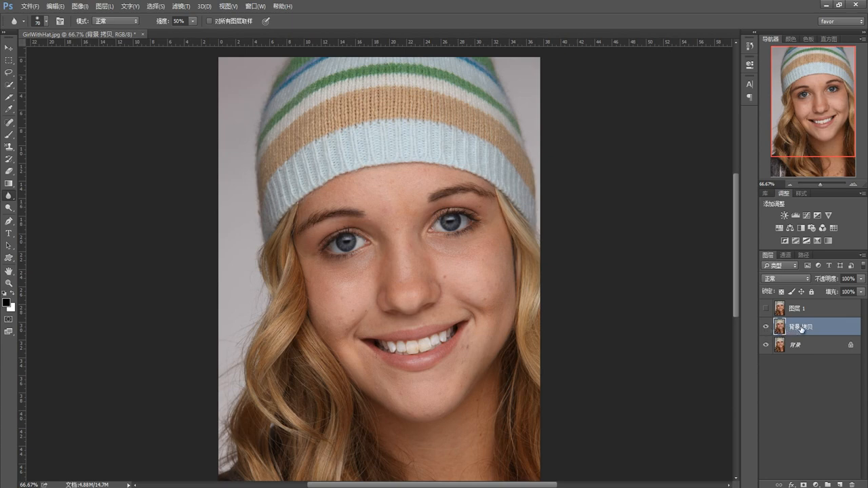
Delete the blurred background copy and show the sharpened layer again.
key(Delete)
click(766, 309)
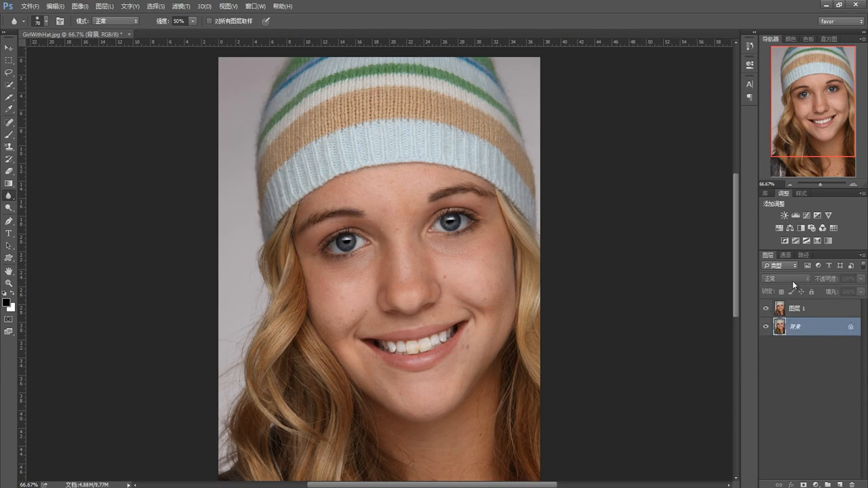
click(852, 183)
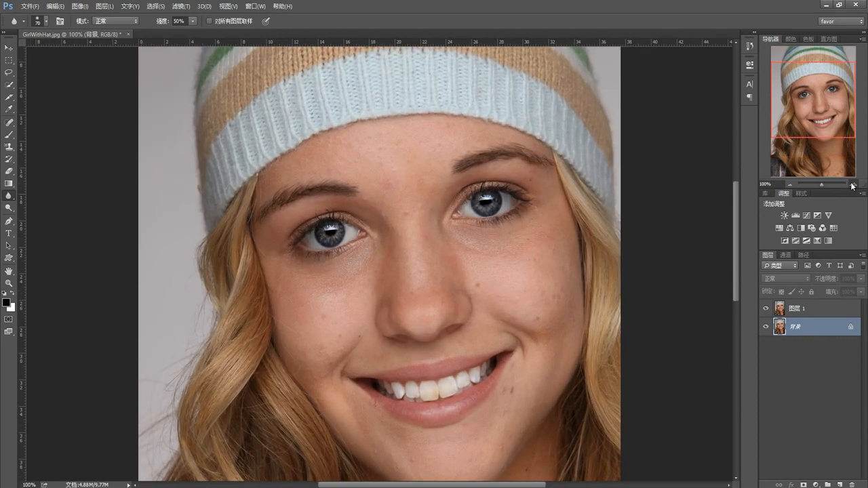
Rename the sharpened layer above the background as ozgartix.
click(852, 184)
scroll(539, 282, down, 6)
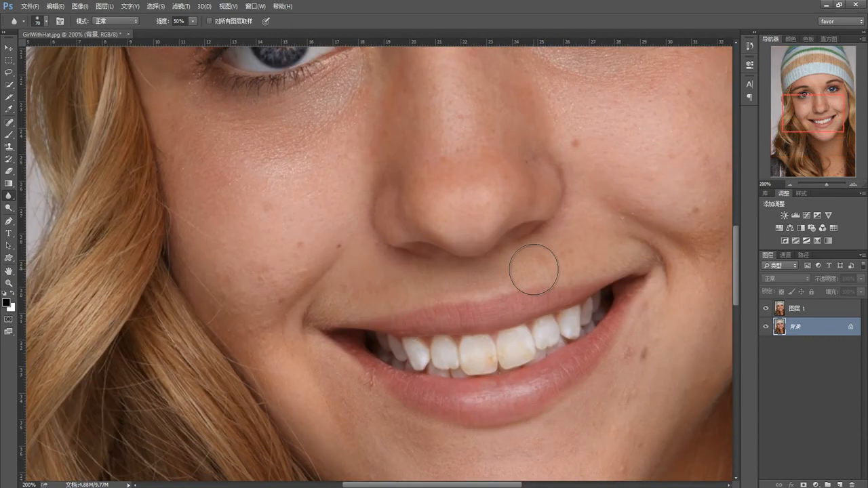
scroll(529, 272, down, 1)
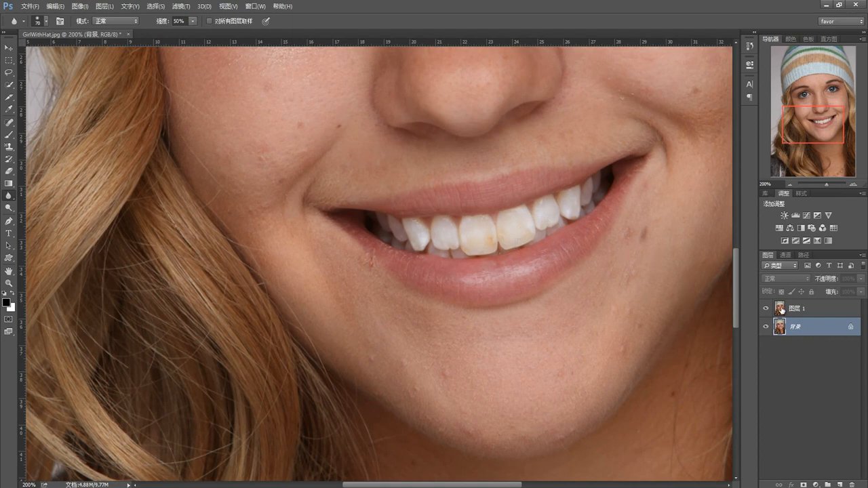
click(781, 311)
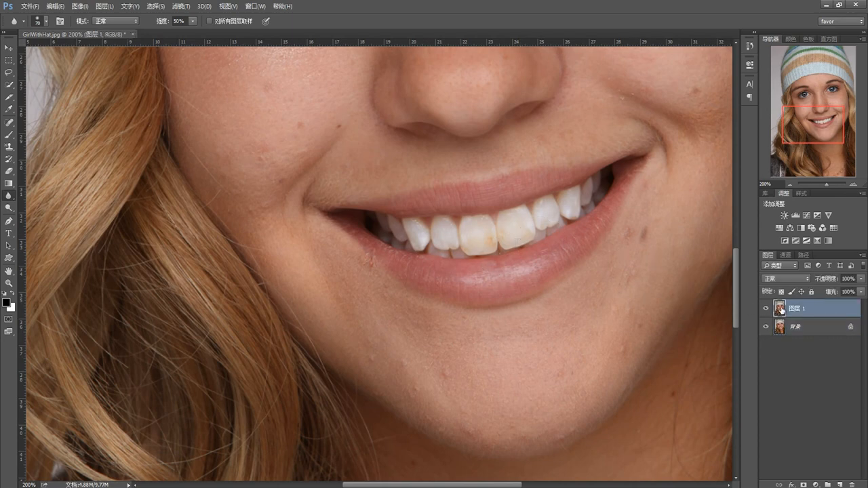
double_click(797, 308)
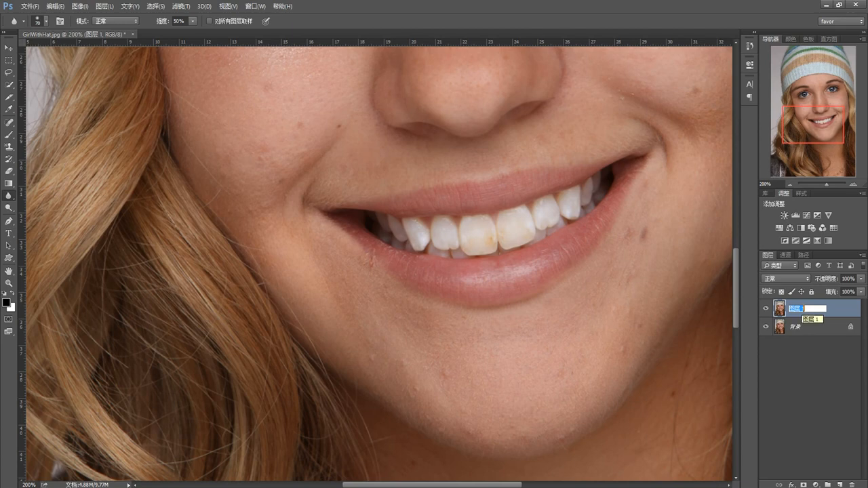
text(ozgartix)
key(Return)
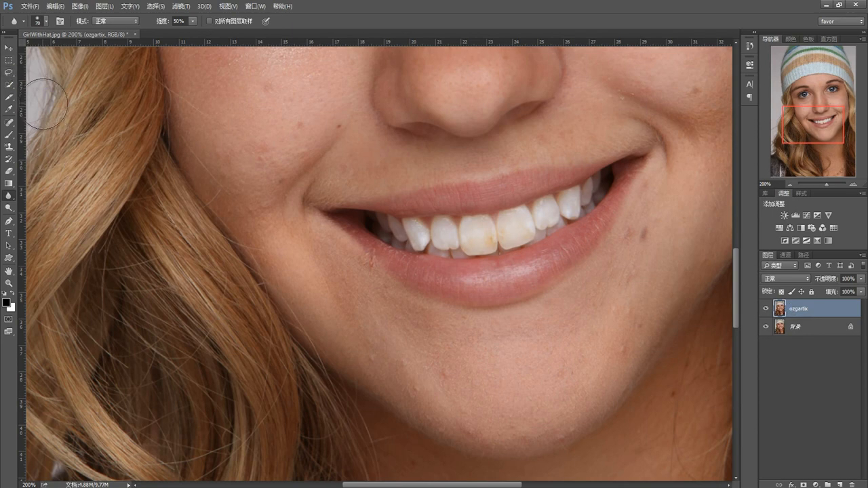
Outline the teeth inside the open mouth with a freehand Lasso selection along the edges of the lips.
key(l)
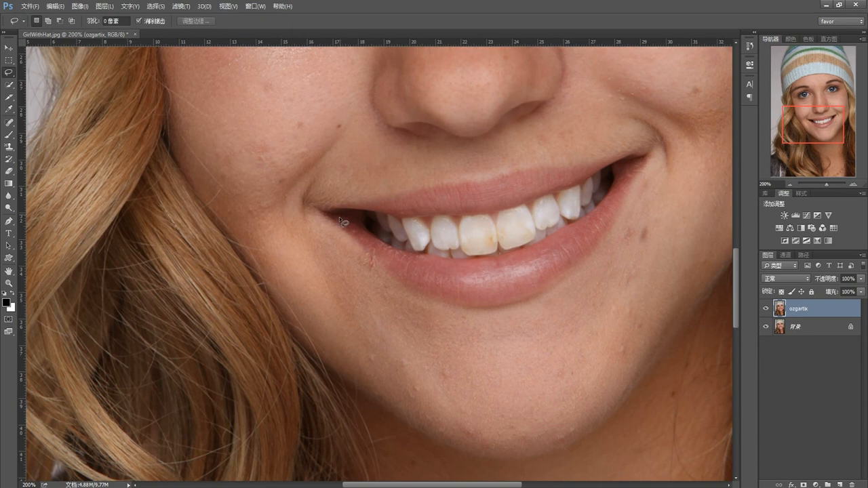
drag(362, 234, 385, 245)
mouse_move(444, 262)
mouse_down()
mouse_move(546, 250)
mouse_move(587, 226)
mouse_move(617, 192)
mouse_move(618, 163)
mouse_move(605, 172)
mouse_up()
mouse_move(568, 181)
mouse_down()
mouse_move(482, 208)
mouse_move(342, 216)
mouse_up()
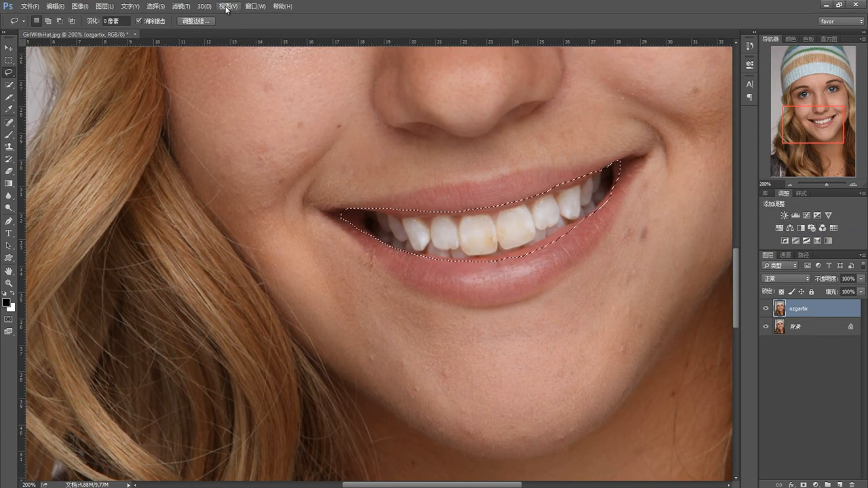
Add a Hue/Saturation adjustment layer masked to the teeth and strongly lower the saturation of the Yellows.
click(255, 6)
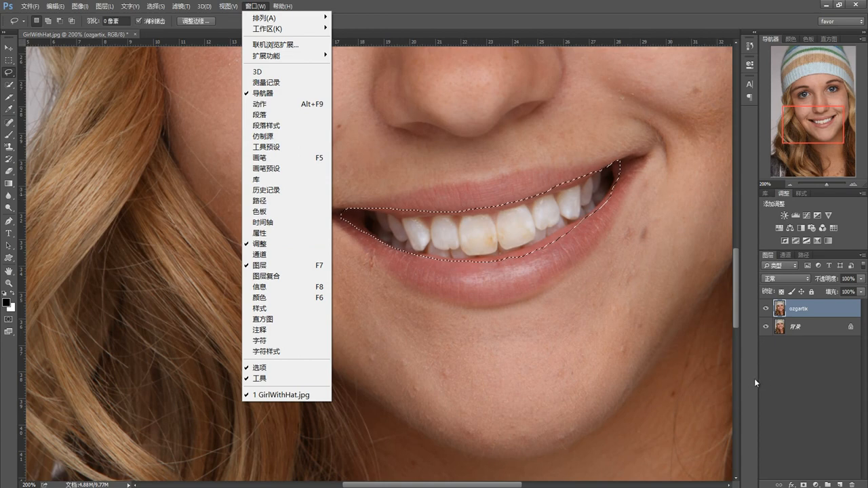
click(824, 381)
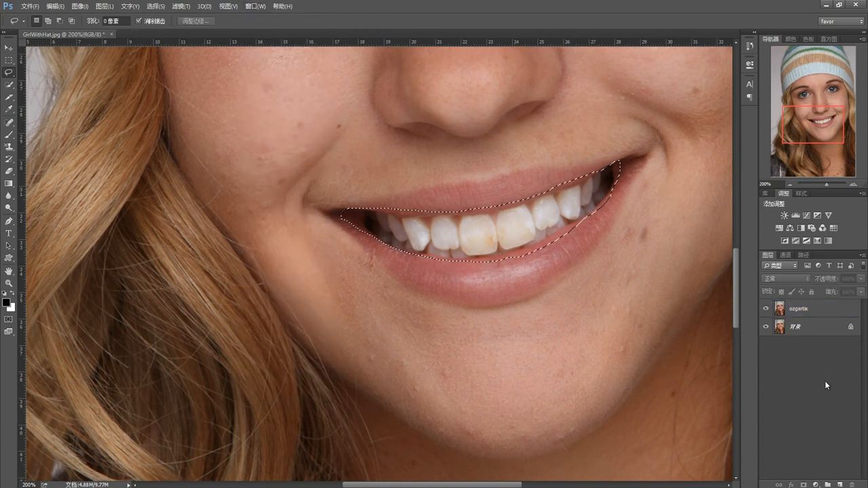
click(779, 228)
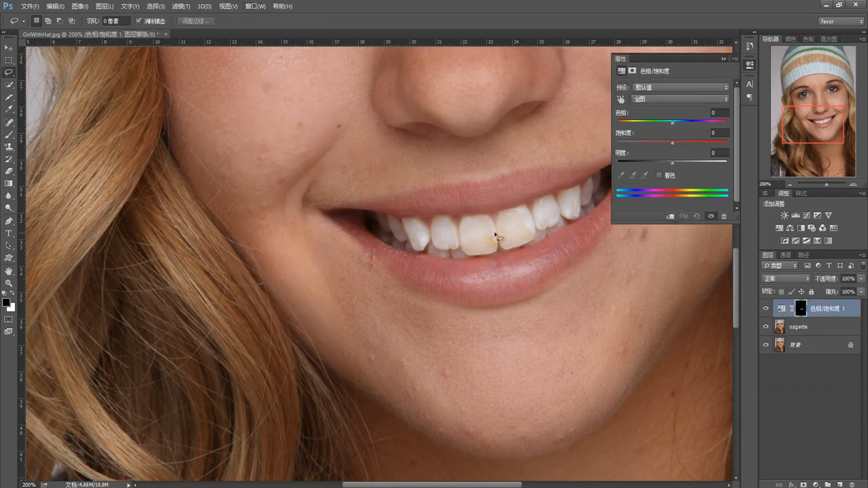
click(651, 99)
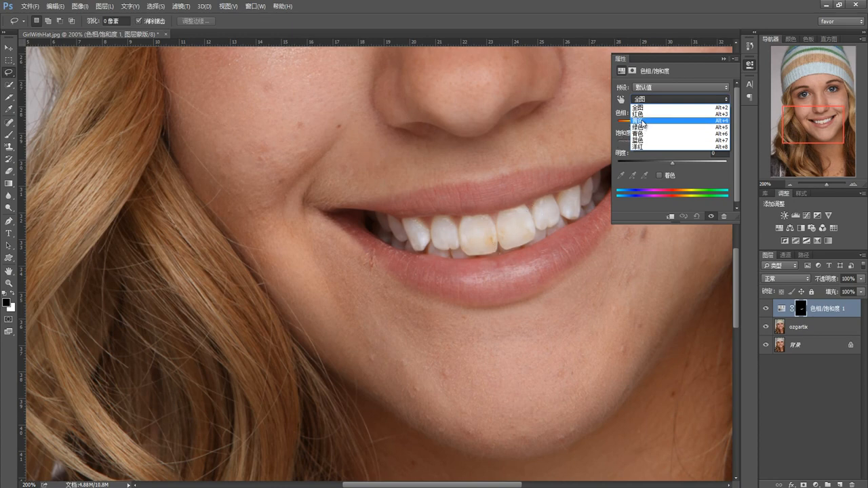
click(642, 121)
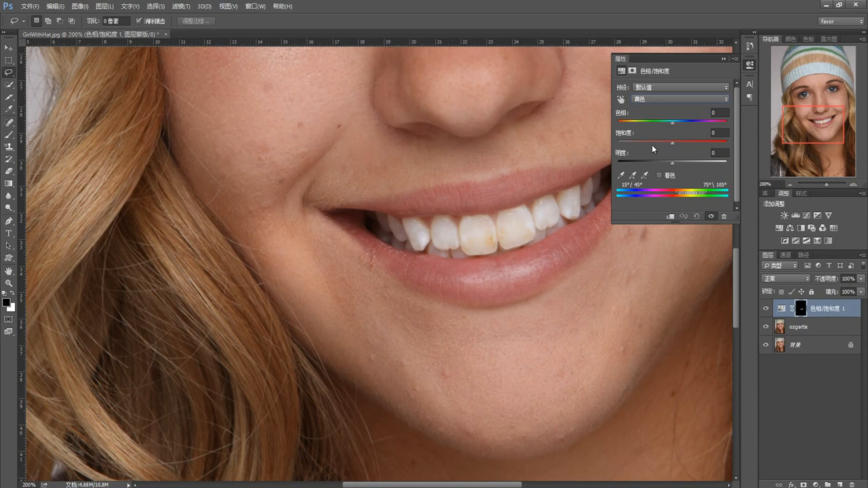
drag(672, 146, 623, 147)
click(722, 60)
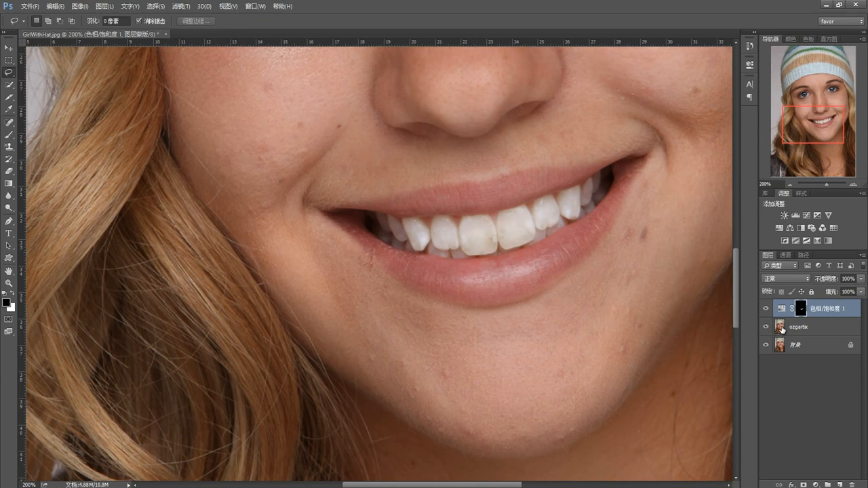
Patch the stains on the front teeth of the ozgartix layer with the Patch tool, using clean tooth areas as the source.
click(782, 330)
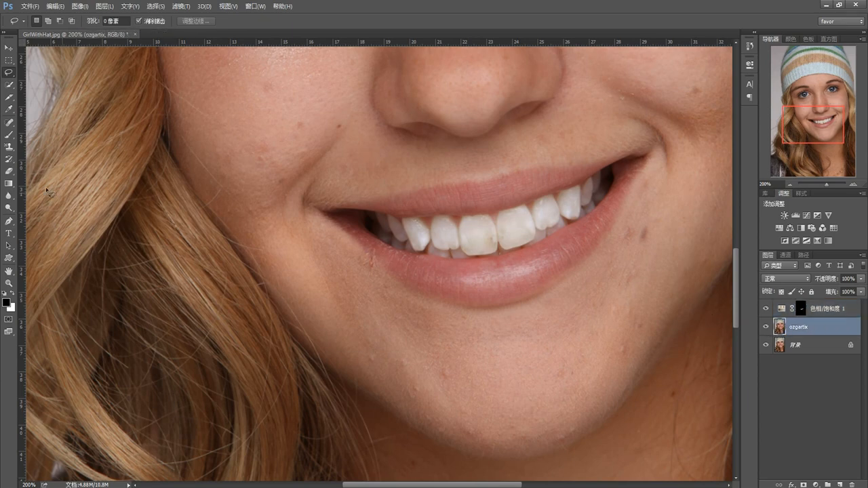
click(7, 123)
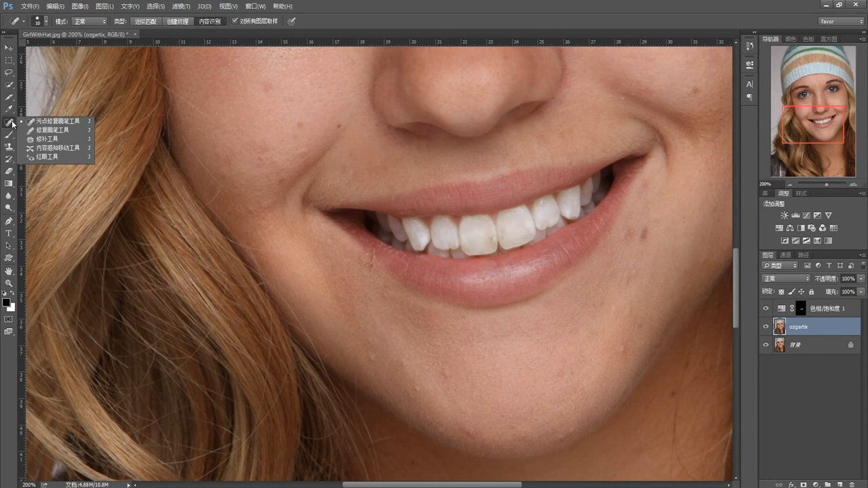
click(42, 143)
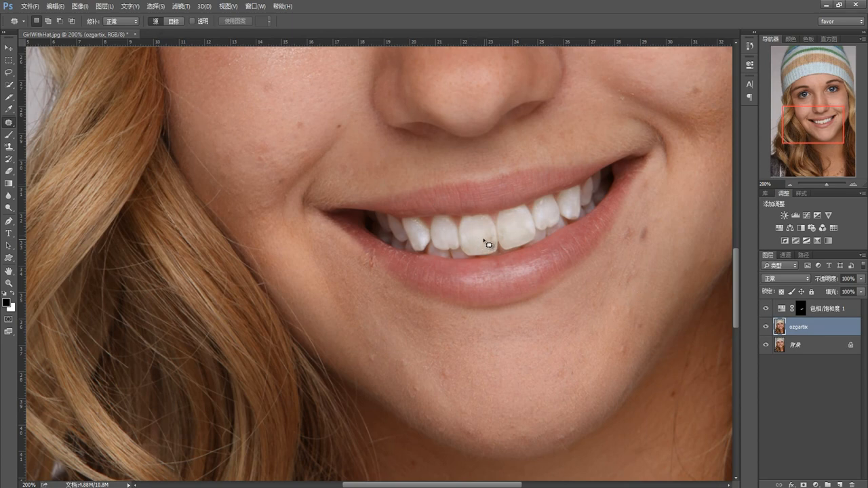
mouse_move(483, 245)
mouse_down()
mouse_move(497, 251)
mouse_move(495, 235)
mouse_move(476, 238)
mouse_up()
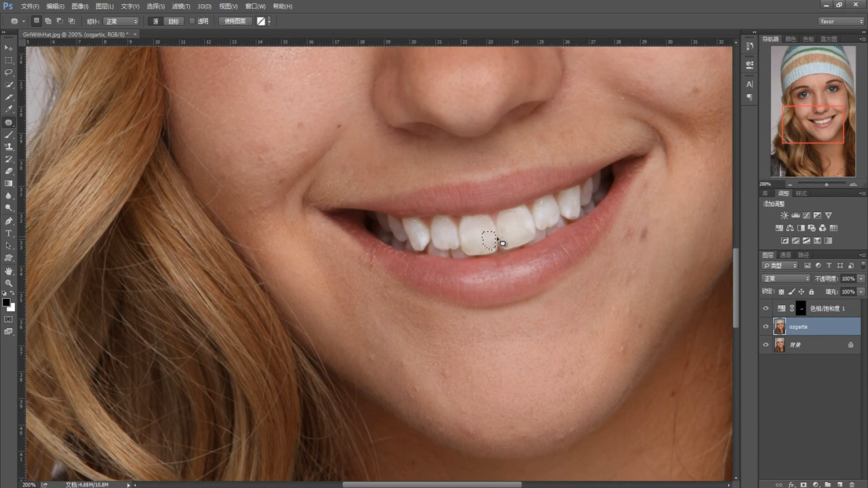
key(ctrl+d)
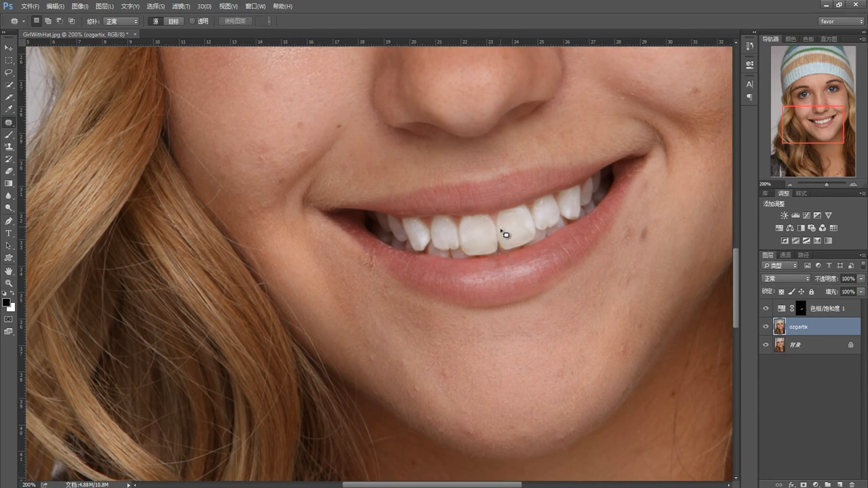
mouse_move(500, 229)
mouse_down()
mouse_move(500, 242)
mouse_move(504, 227)
mouse_move(532, 239)
mouse_move(520, 228)
mouse_up()
key(ctrl+d)
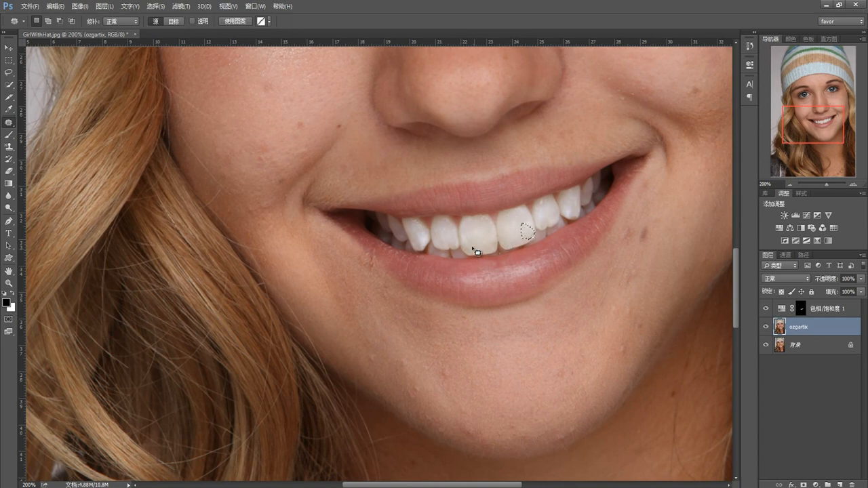
mouse_move(444, 236)
mouse_down()
mouse_move(446, 253)
mouse_move(454, 246)
mouse_move(444, 224)
mouse_move(453, 246)
mouse_move(438, 230)
mouse_up()
key(ctrl+d)
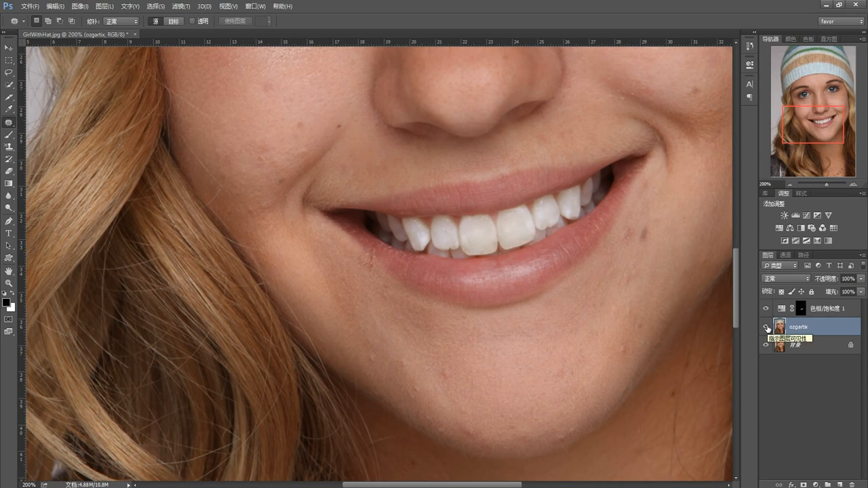
Compare the teeth before and after whitening by toggling layer visibility, up close and zoomed out, leaving all layers shown.
click(766, 328)
click(766, 328)
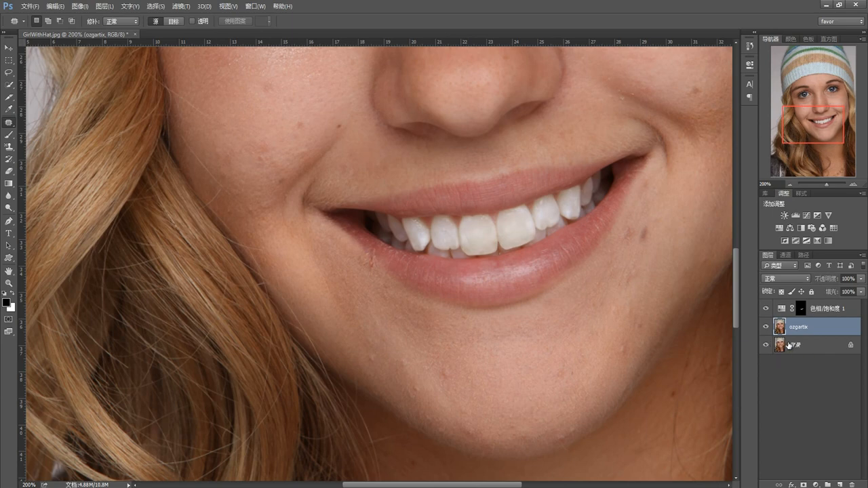
click(776, 345)
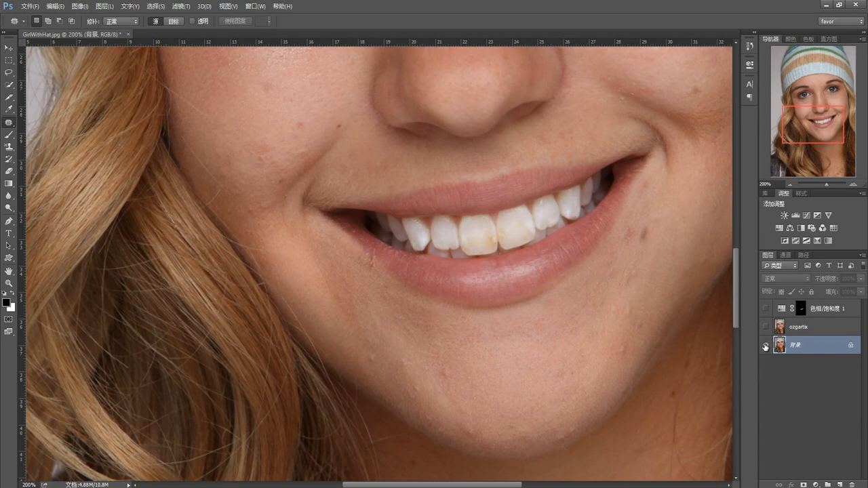
alt+click(765, 347)
click(790, 183)
click(790, 183)
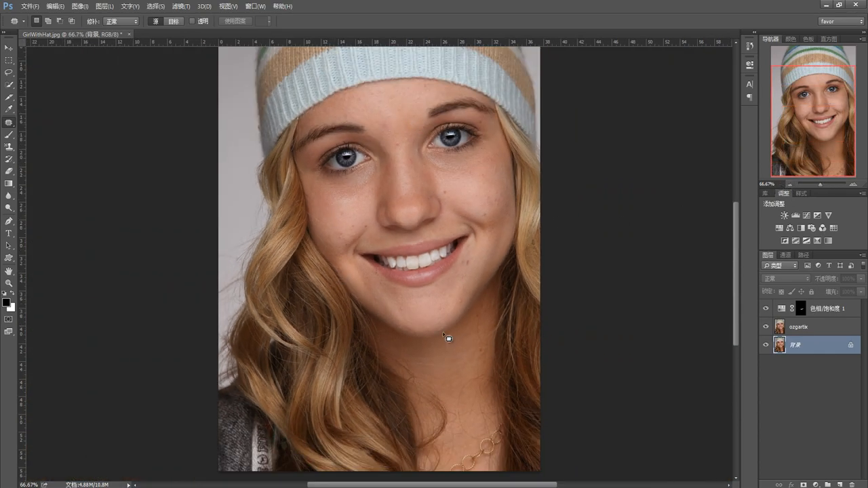
Create a new layer above the Hue/Saturation adjustment and stamp all visible layers into it.
click(779, 329)
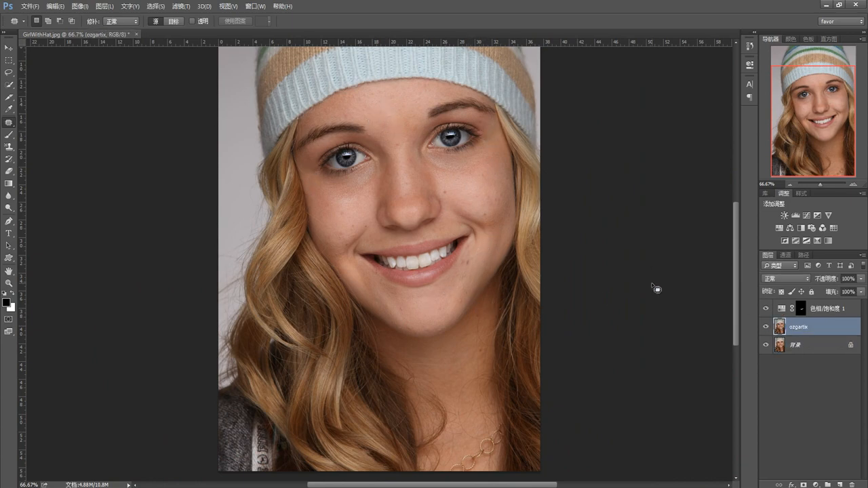
click(851, 183)
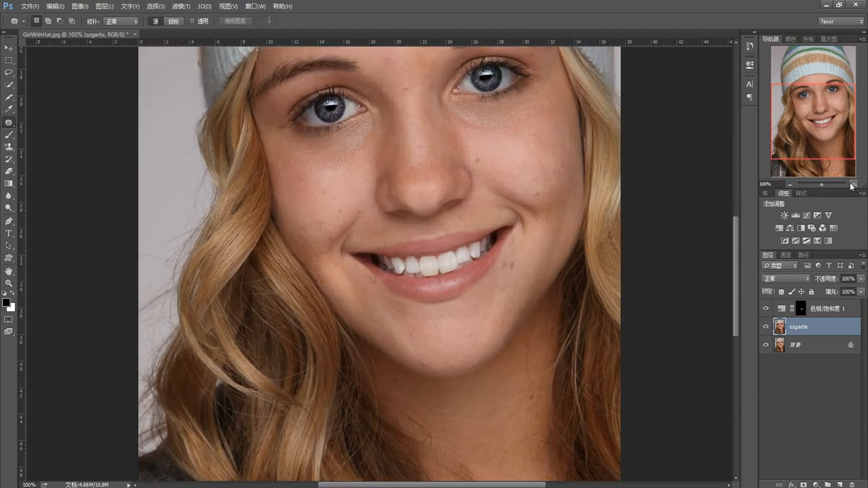
click(852, 183)
scroll(707, 196, up, 5)
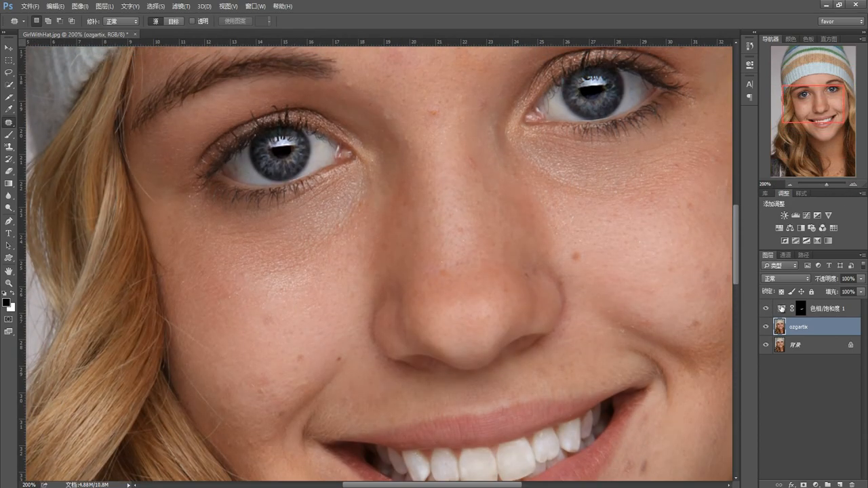
click(781, 308)
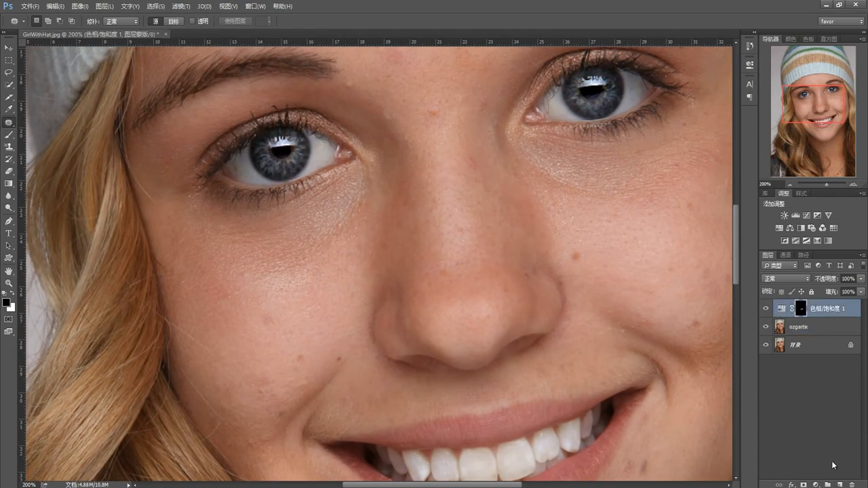
click(839, 484)
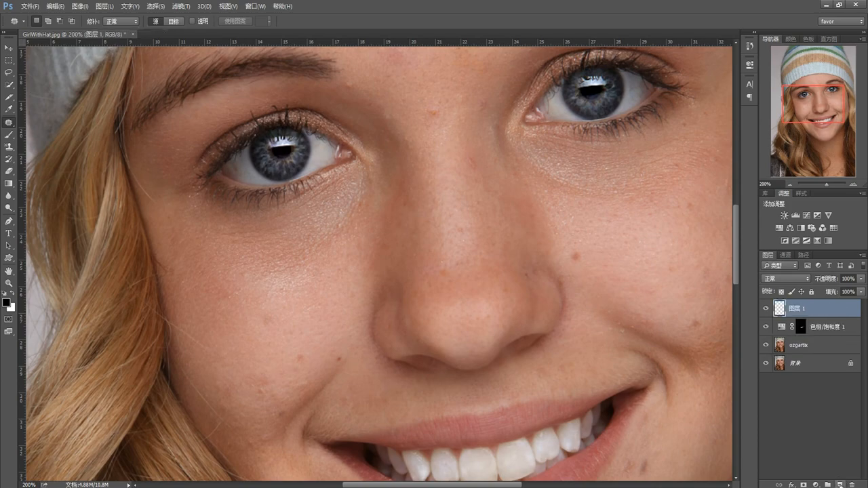
click(789, 183)
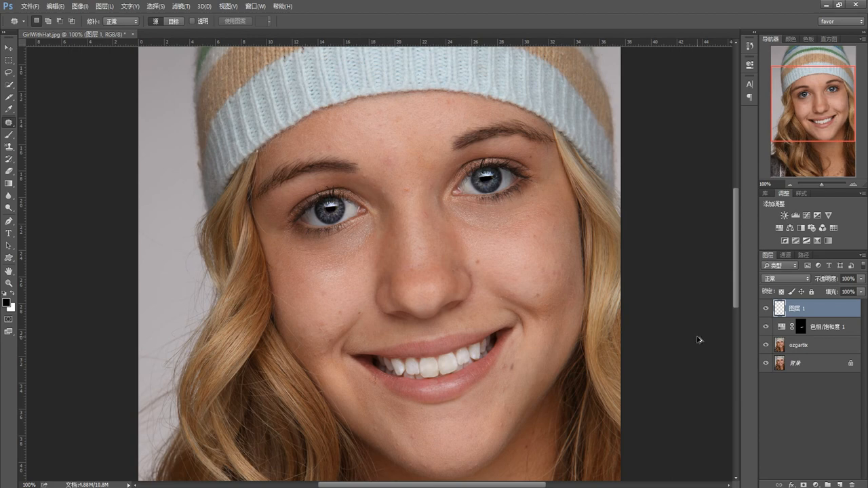
key(ctrl+alt+shift+e)
Soften the stamped top layer with the Camera Raw filter by lowering Clarity to about -70.
click(789, 185)
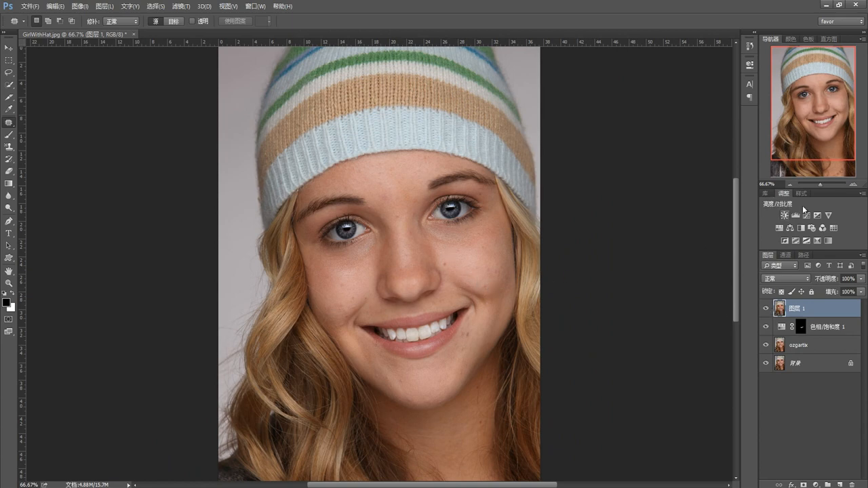
click(180, 7)
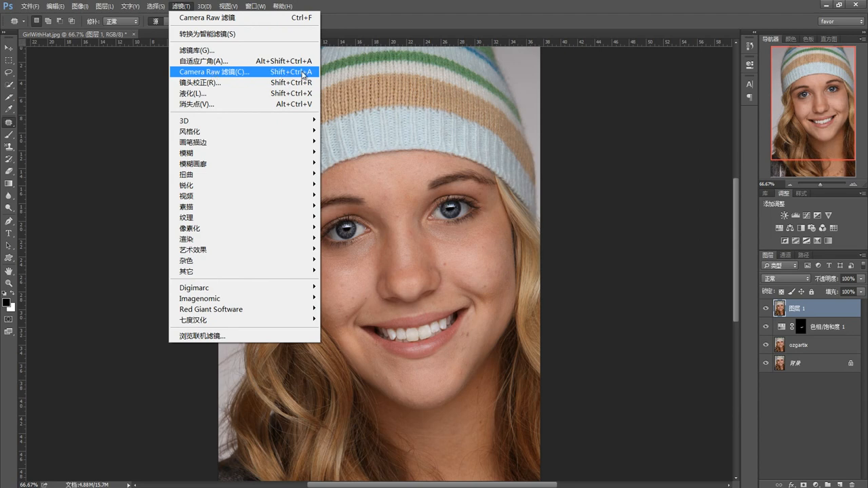
click(230, 71)
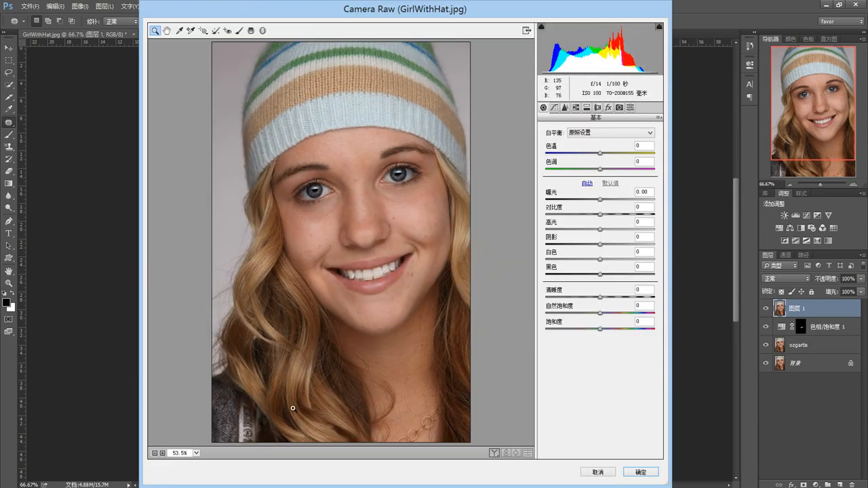
click(163, 452)
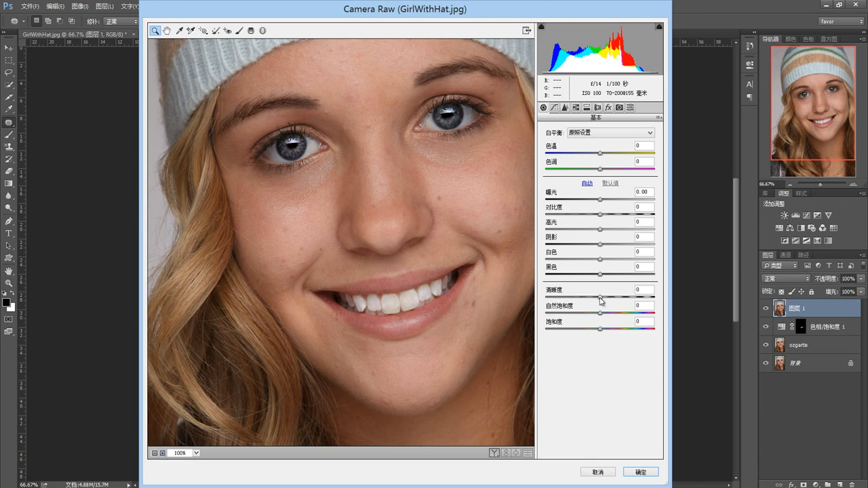
drag(598, 298, 570, 298)
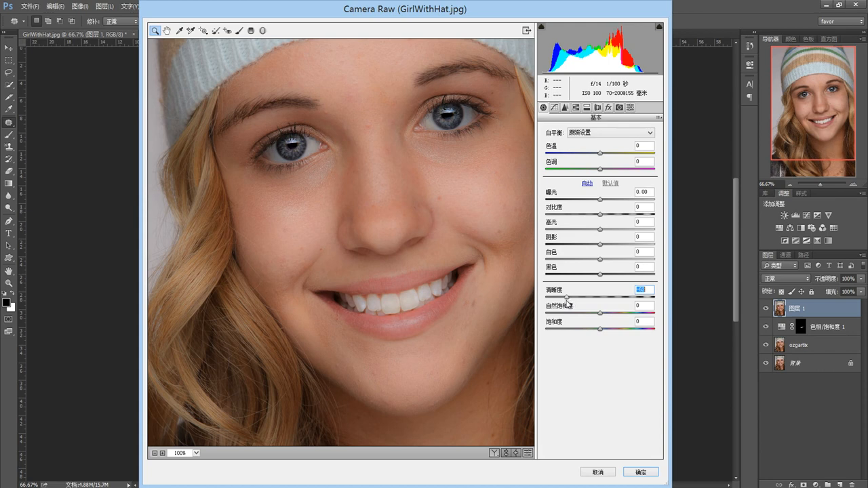
drag(568, 304, 564, 302)
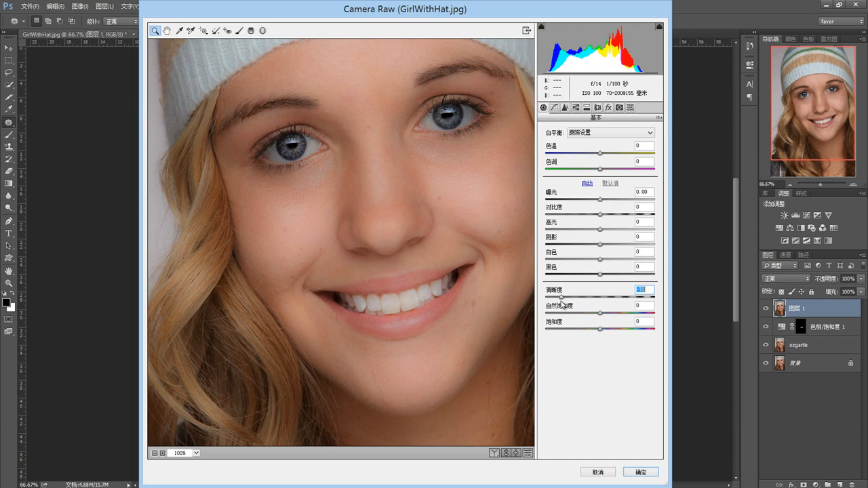
click(645, 476)
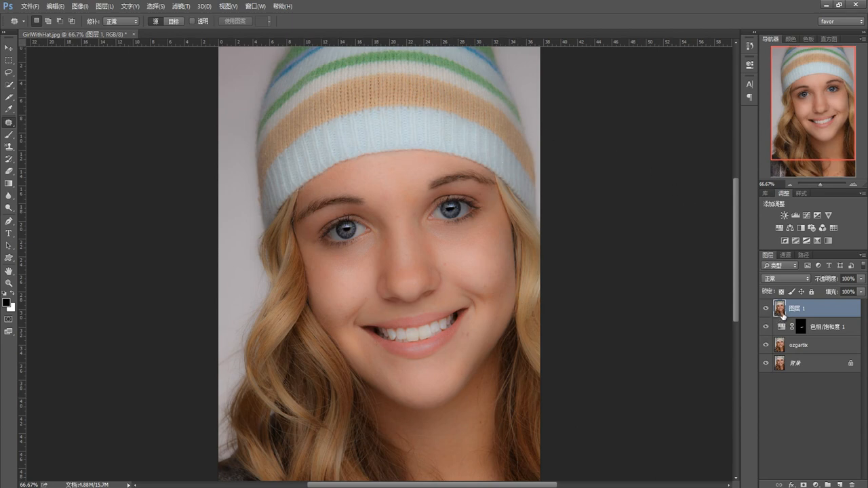
Add a black mask that hides the whole softened layer and activate the Brush tool.
alt+click(803, 484)
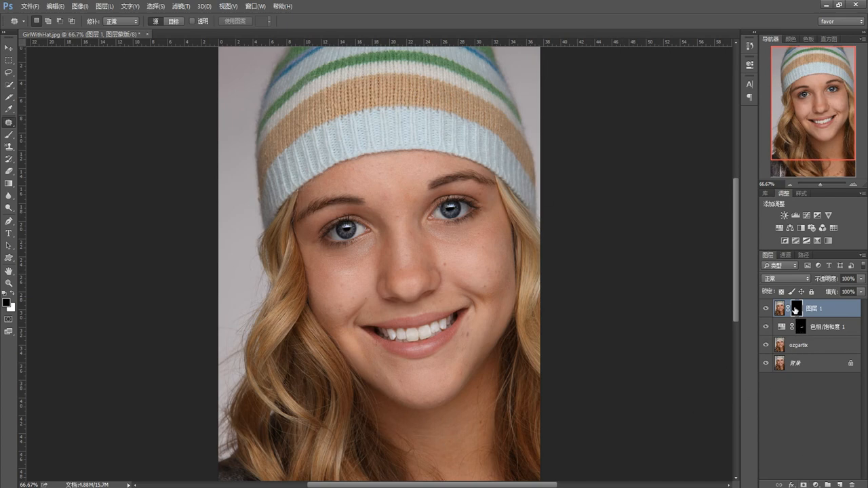
click(12, 136)
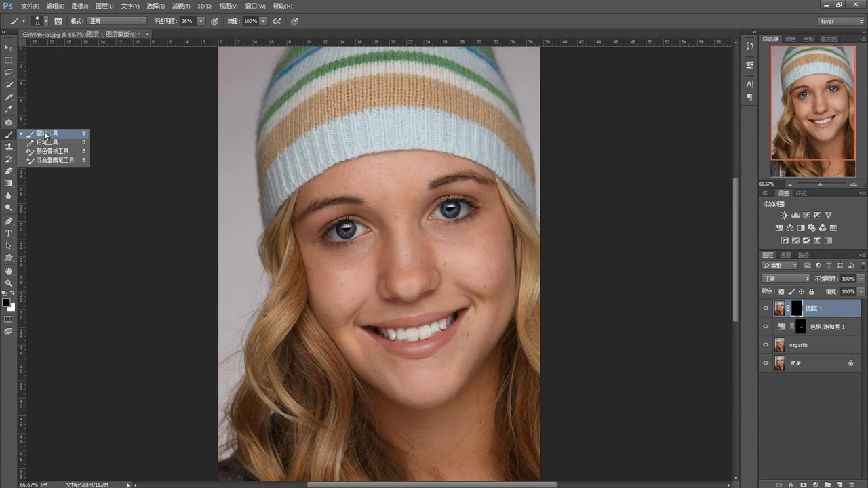
click(45, 134)
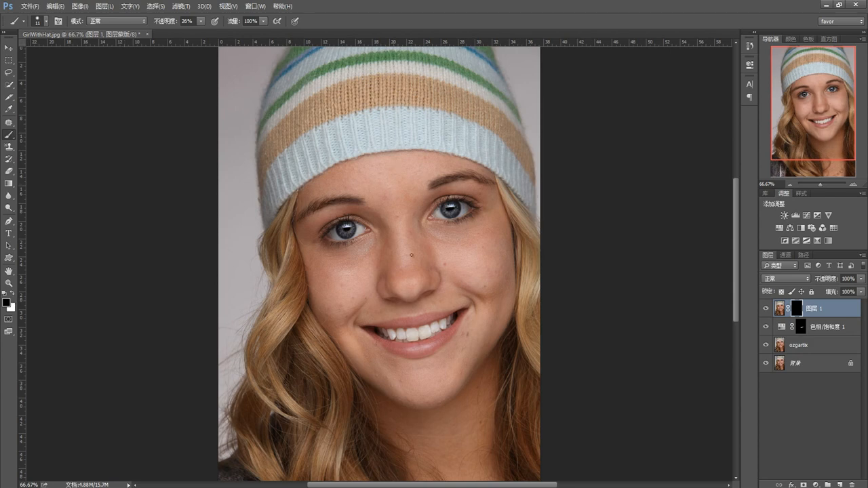
Choose a grey foreground colour for the brush.
click(10, 306)
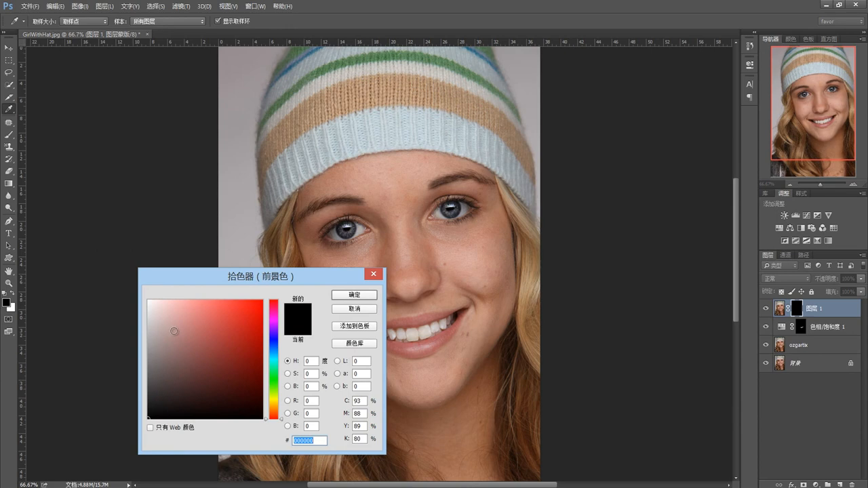
click(174, 330)
click(354, 295)
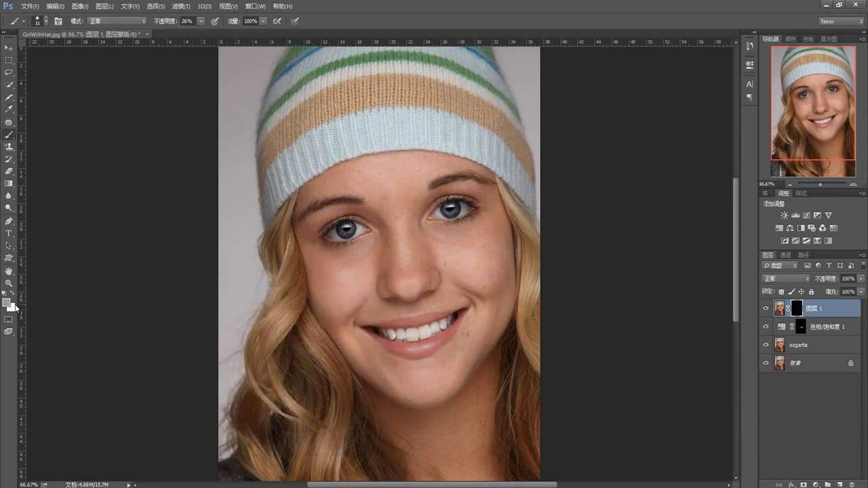
click(258, 305)
click(350, 294)
Reset the colours to a white foreground and set the brush size to 100 px.
key(d)
key(bracketright)
key(bracketright)
key(bracketright)
key(bracketright)
key(bracketright)
key(bracketright)
key(bracketright)
key(bracketright)
key(bracketright)
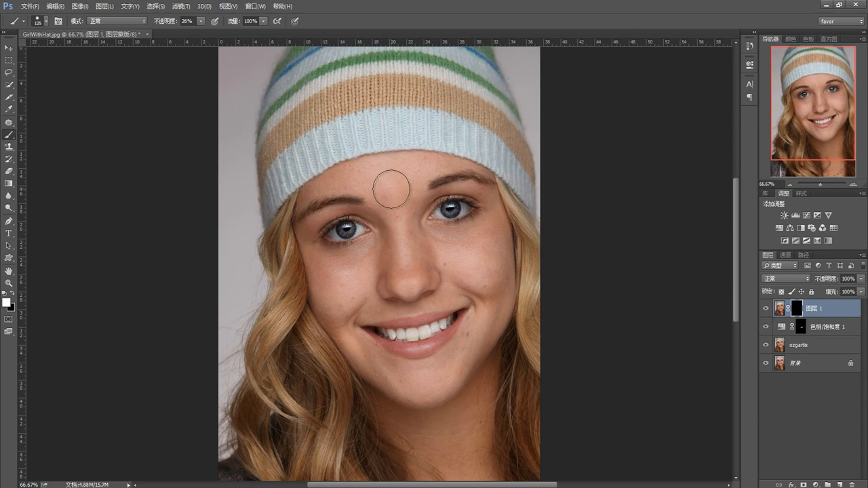
key(bracketleft)
Set the brush opacity to 45% and paint white on the mask over the forehead, nose, cheeks, chin and neck.
drag(183, 23, 171, 24)
key(4)
click(186, 21)
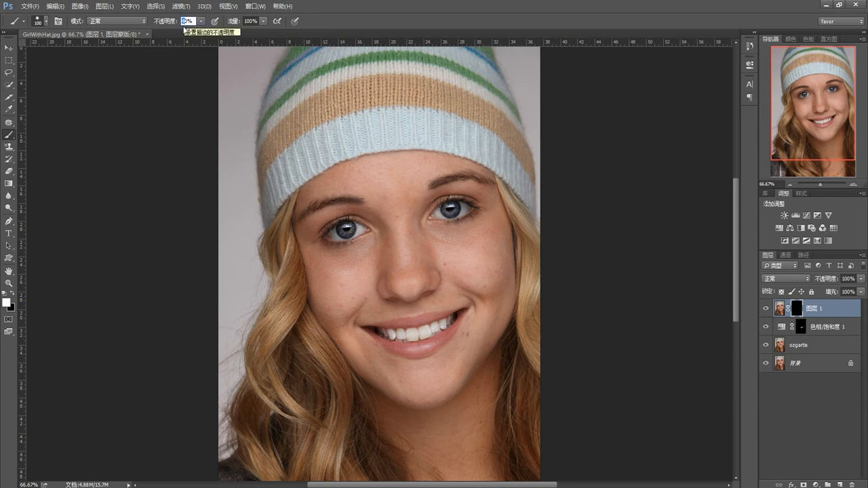
text(6)
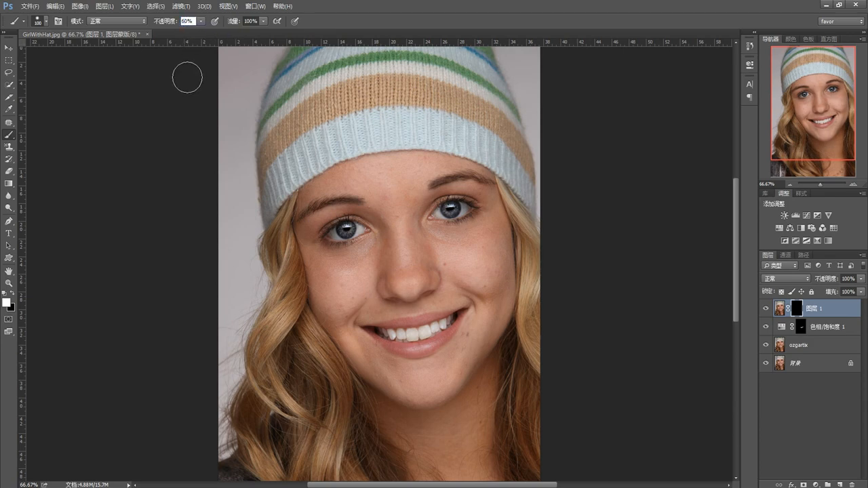
key(Return)
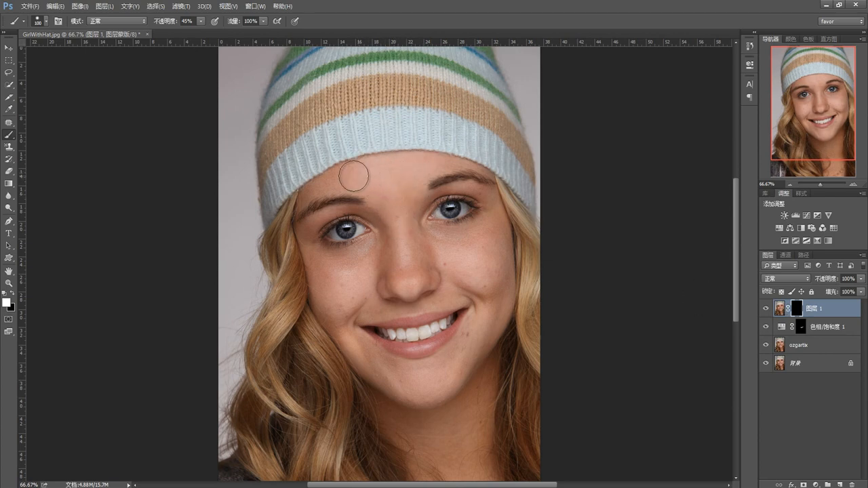
mouse_move(355, 276)
mouse_down()
mouse_move(374, 256)
mouse_move(343, 265)
mouse_move(360, 265)
mouse_move(344, 300)
mouse_move(354, 277)
mouse_move(420, 252)
mouse_move(397, 271)
mouse_move(446, 260)
mouse_move(469, 266)
mouse_move(460, 245)
mouse_move(444, 246)
mouse_move(484, 237)
mouse_move(488, 246)
mouse_move(475, 242)
mouse_move(482, 290)
mouse_move(482, 280)
mouse_move(467, 347)
mouse_move(472, 328)
mouse_move(457, 356)
mouse_move(408, 384)
mouse_move(433, 386)
mouse_move(379, 365)
mouse_move(387, 378)
mouse_move(437, 375)
mouse_move(428, 380)
mouse_move(412, 384)
mouse_move(451, 361)
mouse_move(476, 323)
mouse_move(484, 275)
mouse_move(444, 266)
mouse_move(372, 284)
mouse_move(434, 268)
mouse_move(425, 238)
mouse_move(398, 240)
mouse_move(385, 208)
mouse_move(388, 185)
mouse_move(396, 193)
mouse_move(399, 178)
mouse_move(369, 177)
mouse_move(399, 177)
mouse_move(398, 233)
mouse_move(416, 281)
mouse_move(453, 282)
mouse_move(474, 305)
mouse_move(468, 342)
mouse_move(413, 406)
mouse_move(445, 388)
mouse_move(436, 428)
mouse_move(452, 431)
mouse_move(413, 412)
mouse_move(396, 388)
mouse_move(425, 400)
mouse_move(457, 355)
mouse_move(486, 267)
mouse_up()
Inspect the painted mask on its own and compare the skin with and without the softened layer at different zooms, leaving it shown.
alt+click(798, 309)
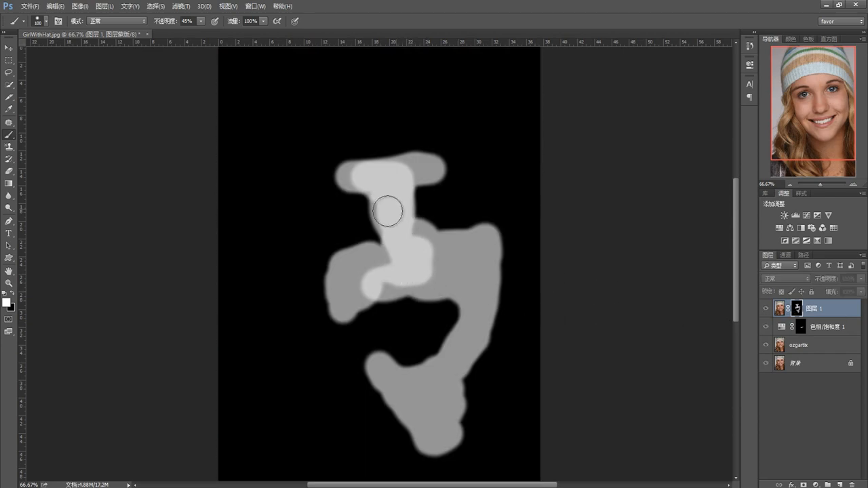
alt+click(798, 310)
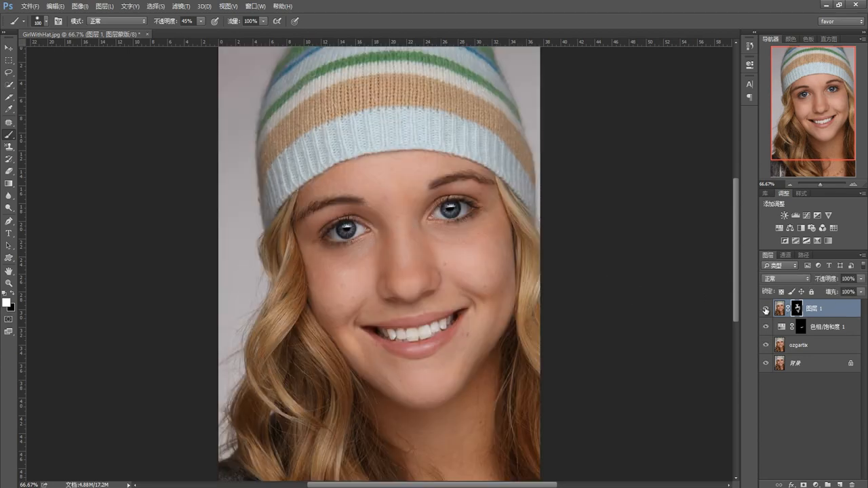
click(766, 310)
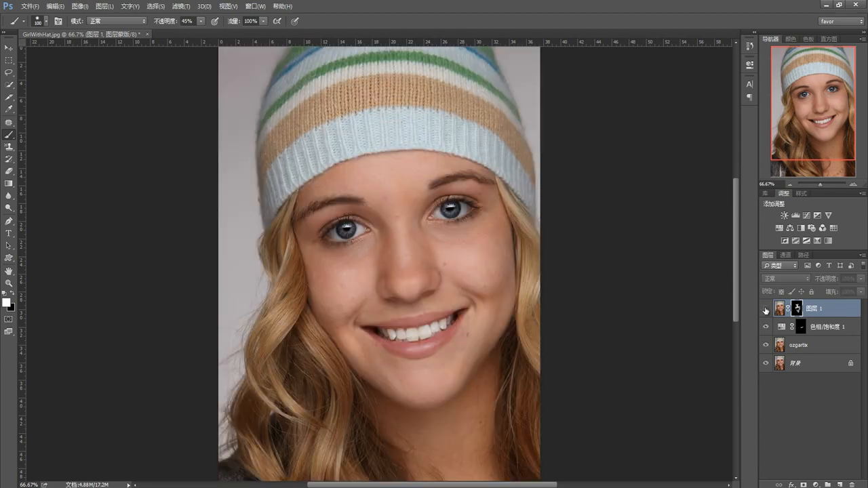
click(765, 310)
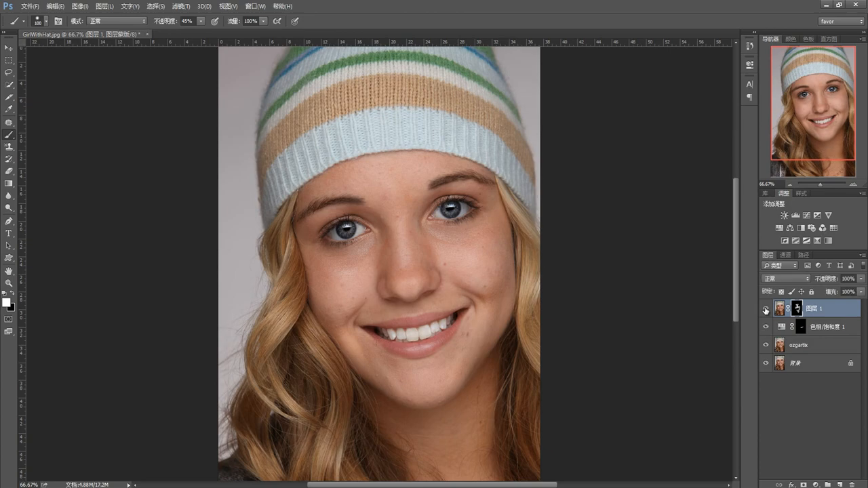
click(854, 184)
click(853, 184)
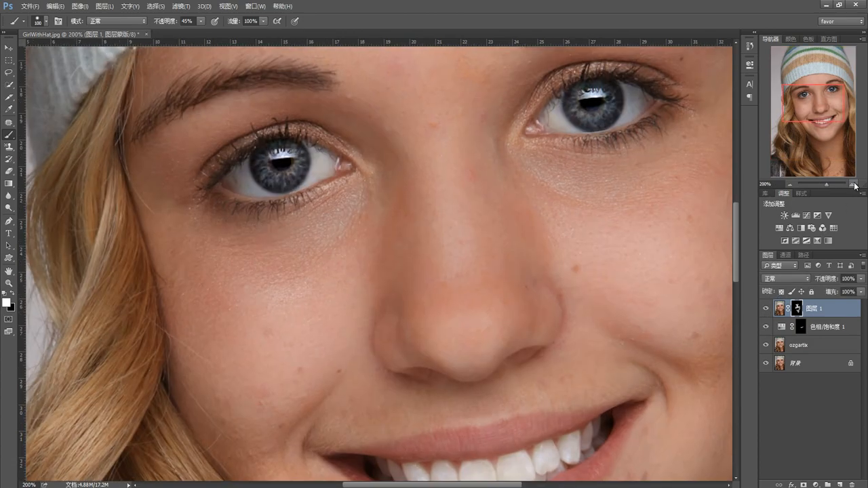
click(790, 184)
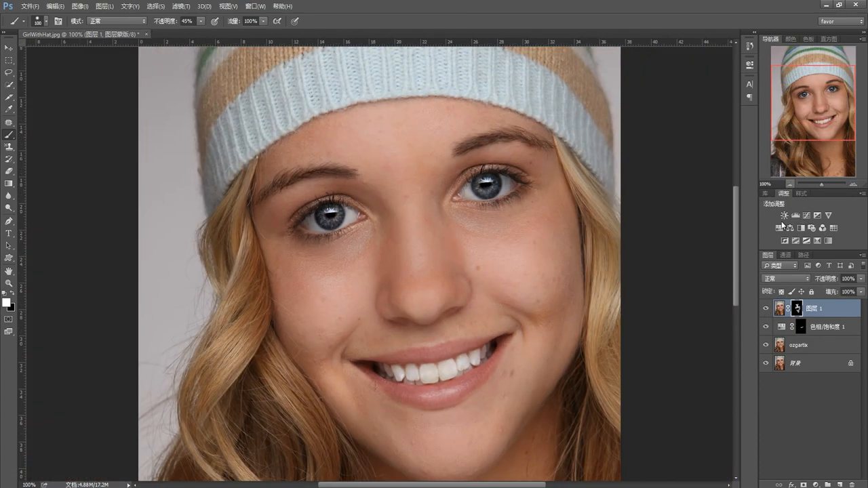
click(766, 309)
click(766, 310)
click(766, 310)
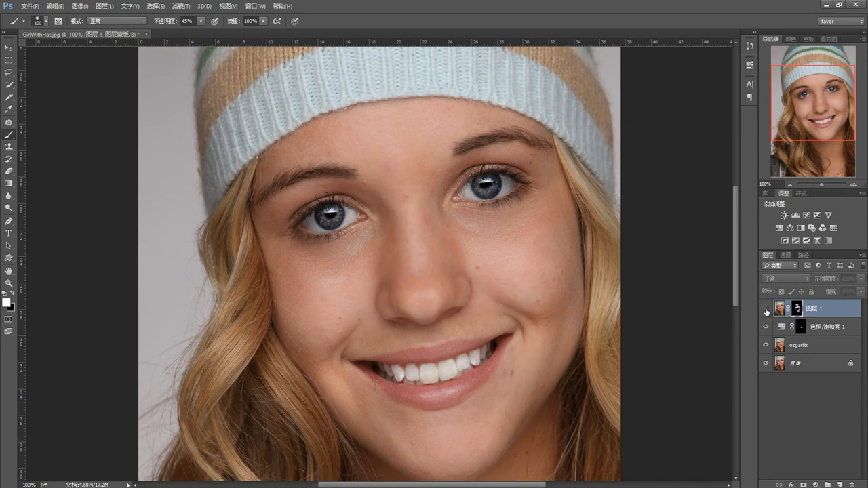
click(765, 310)
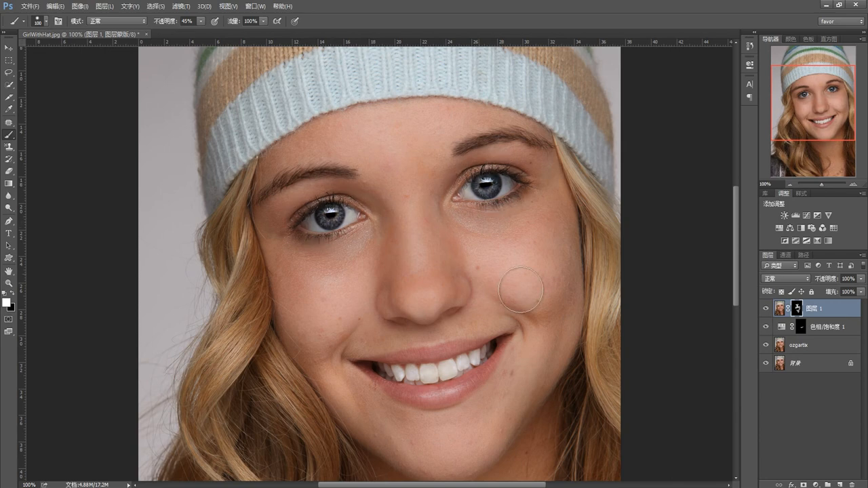
Create a top layer named koz in Overlay mode, filled with the 50% gray neutral colour.
click(853, 183)
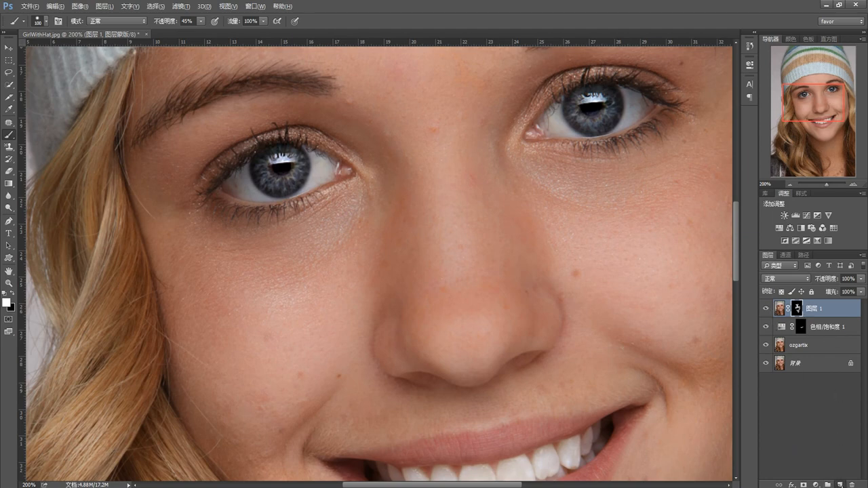
alt+click(839, 485)
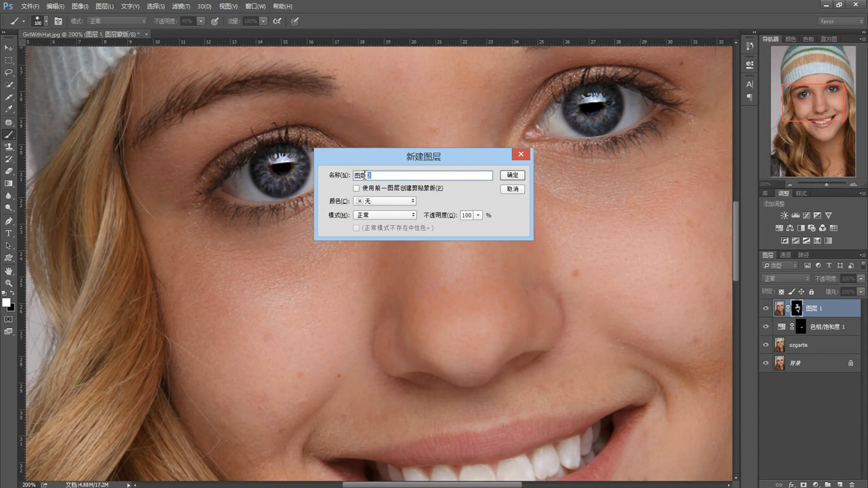
text(koz)
click(413, 217)
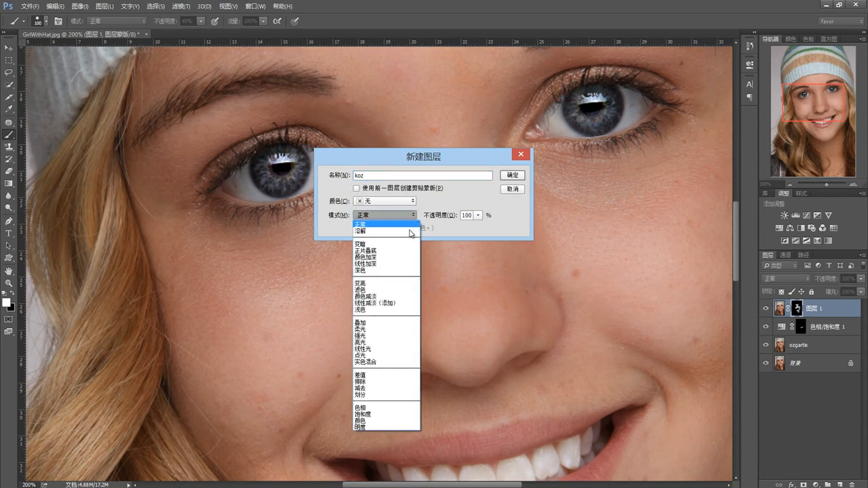
click(374, 323)
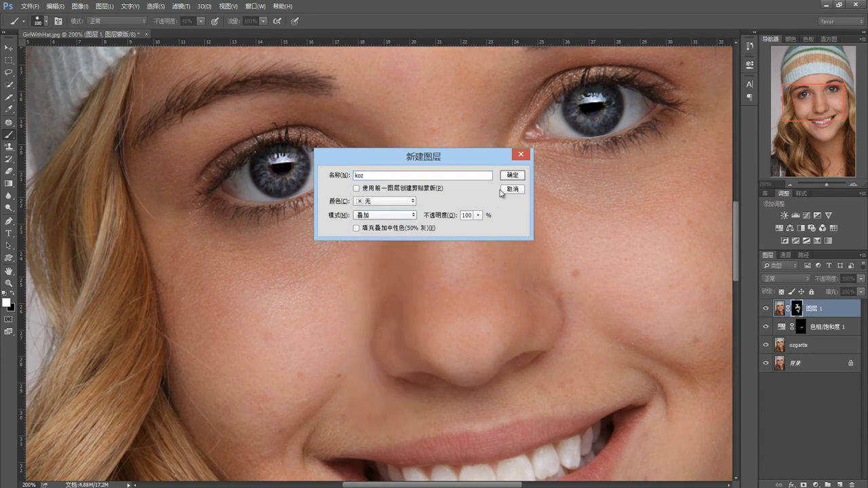
click(356, 228)
click(512, 175)
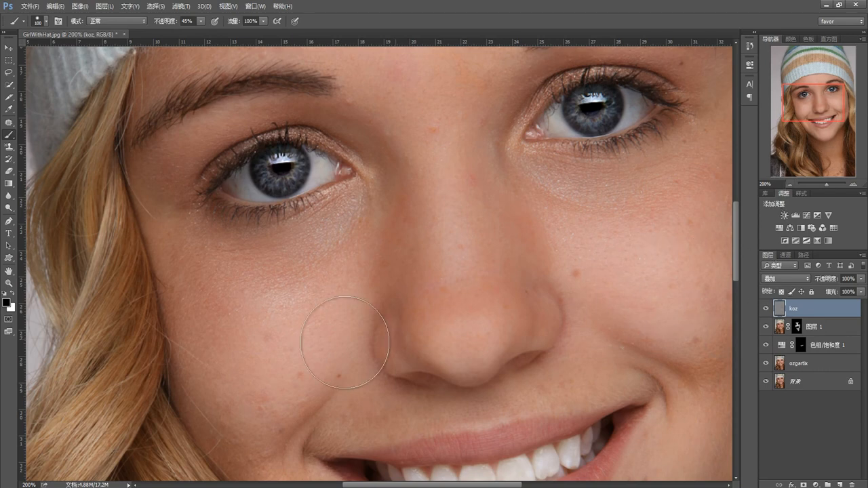
Darken the outer iris of the eye on the image's left with a 10 px black brush on the koz layer.
click(855, 185)
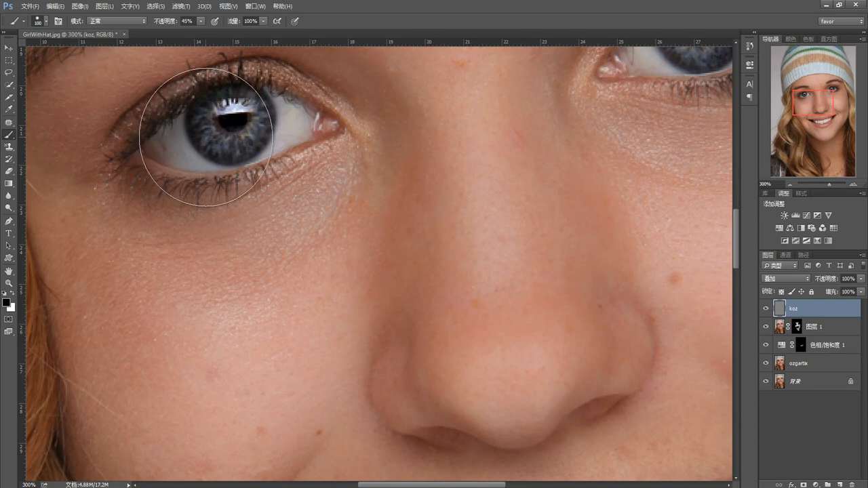
key(bracketleft)
key(bracketleft)
key(bracketleft)
key(bracketleft)
key(bracketleft)
key(bracketleft)
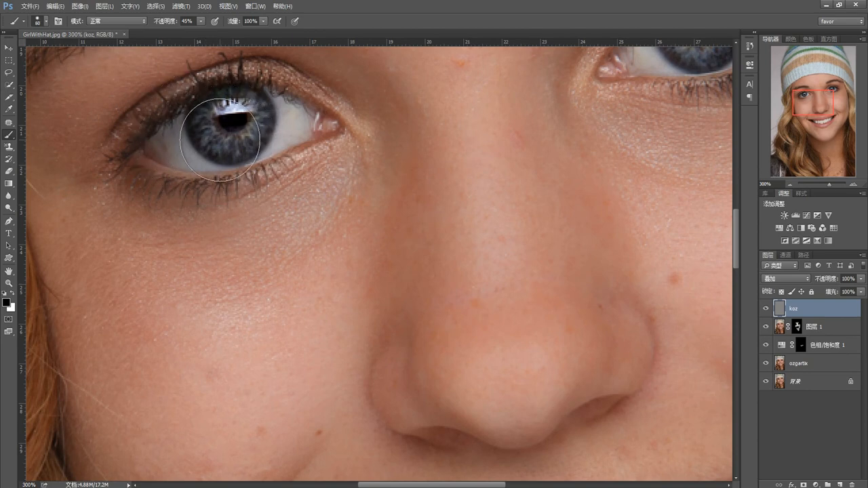
key(bracketleft)
key(bracketleft)
key(bracketleft)
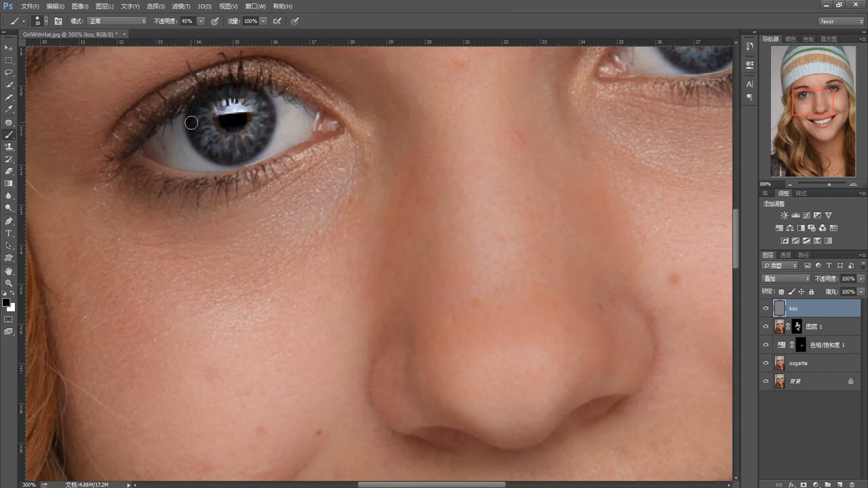
mouse_move(205, 146)
mouse_down()
mouse_move(261, 135)
mouse_move(266, 109)
mouse_move(246, 82)
mouse_move(217, 72)
mouse_move(219, 93)
mouse_move(194, 102)
mouse_move(205, 139)
mouse_move(235, 158)
mouse_up()
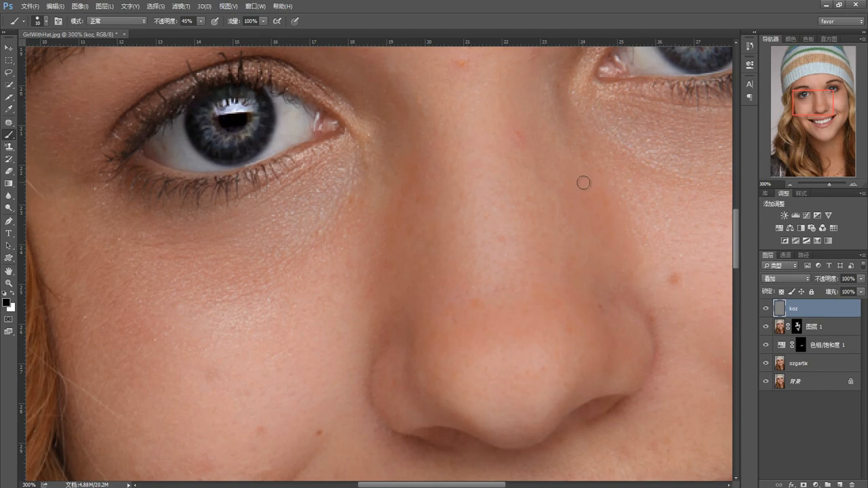
Darken the outer iris of the other eye with the same black brush on the koz layer.
key(space)
mouse_move(585, 178)
mouse_down()
mouse_move(301, 283)
mouse_move(294, 322)
mouse_up()
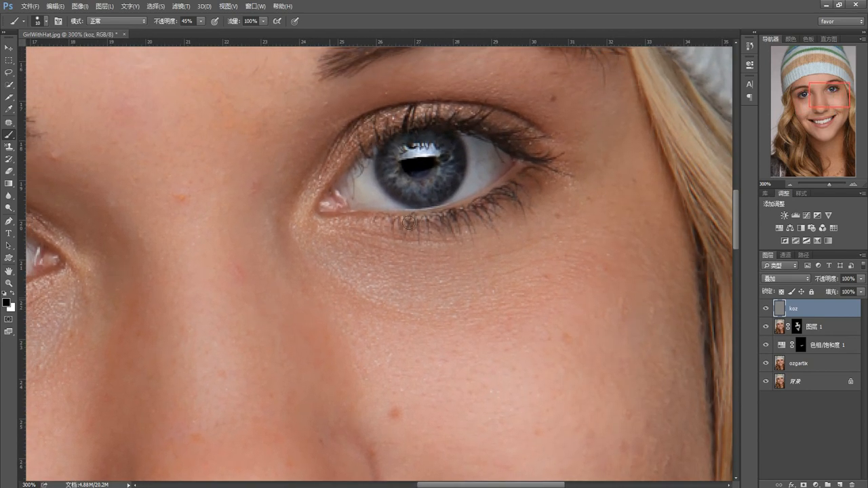
mouse_move(383, 157)
mouse_down()
mouse_move(402, 195)
mouse_move(426, 198)
mouse_move(450, 182)
mouse_move(458, 146)
mouse_up()
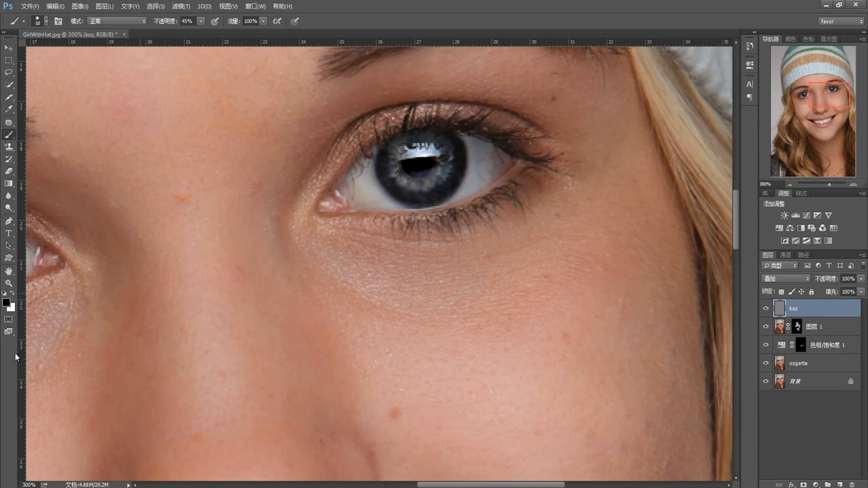
Lighten the inner iris around the pupil of both eyes with a white brush at 45% opacity on the koz layer.
click(13, 293)
mouse_move(394, 170)
mouse_down()
mouse_move(434, 181)
mouse_move(449, 161)
mouse_up()
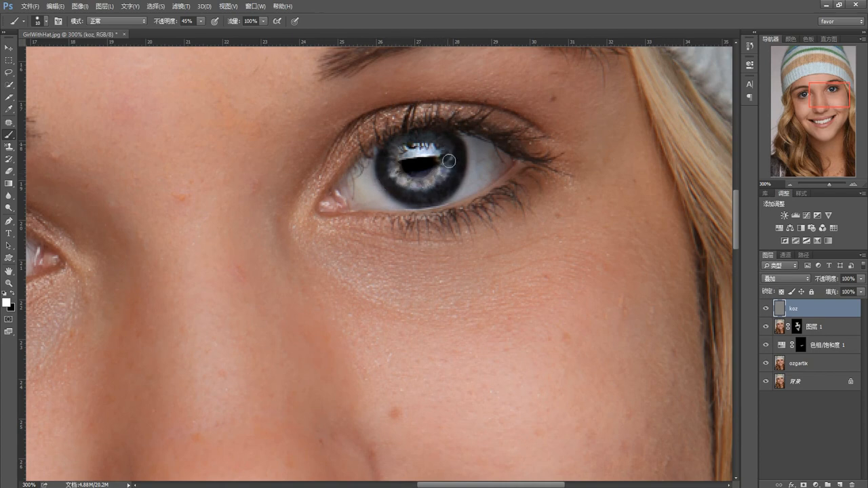
drag(93, 242, 465, 222)
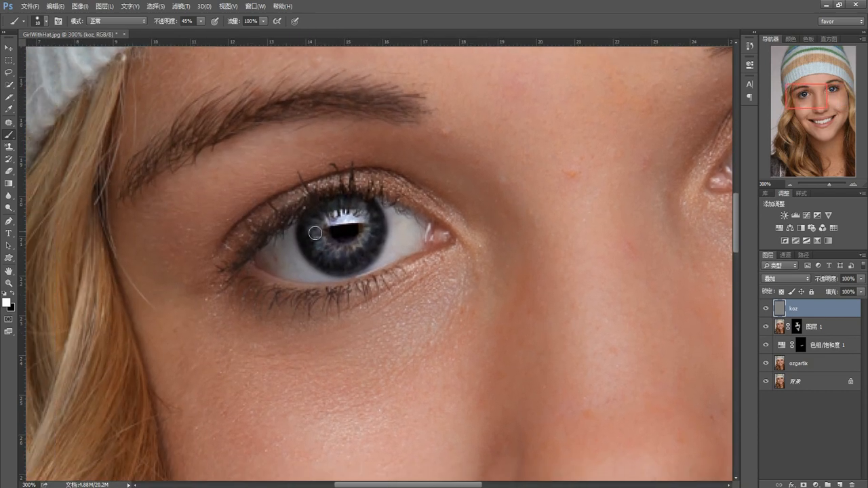
mouse_move(317, 242)
mouse_down()
mouse_move(355, 247)
mouse_move(372, 235)
mouse_up()
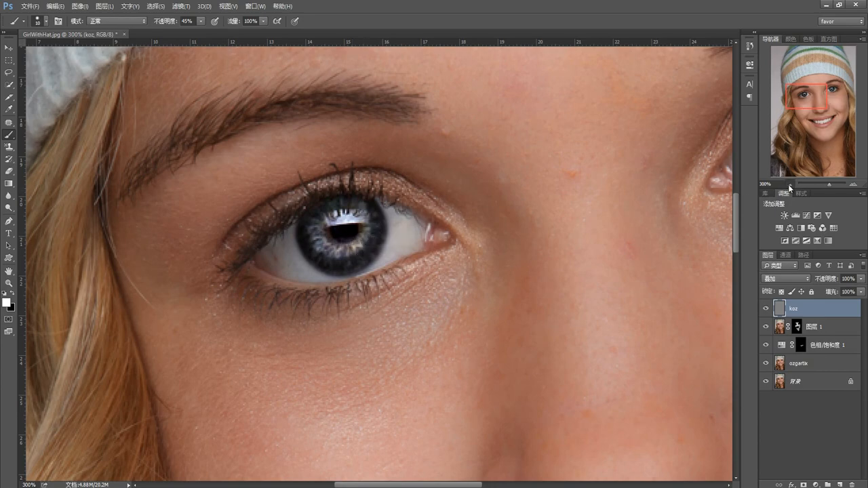
Reduce the koz layer's opacity to tone down the iris contrast, judging it with the whole face in view, and deselect the layer.
click(789, 184)
click(789, 184)
click(789, 185)
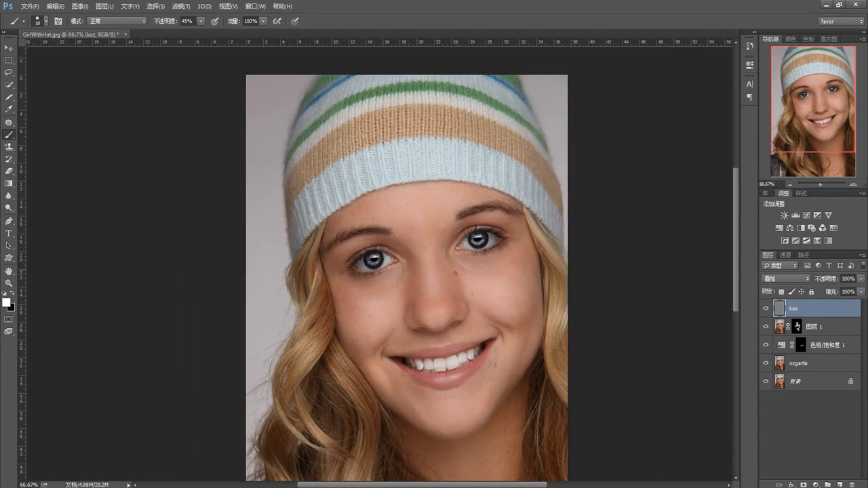
click(861, 279)
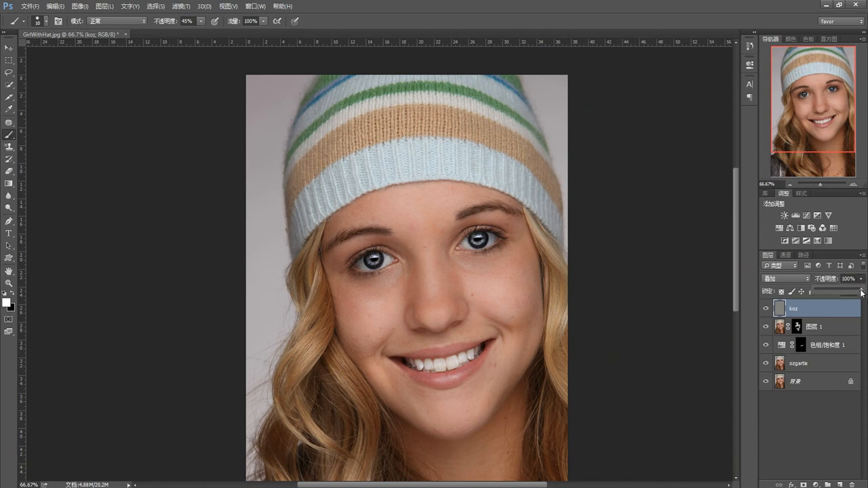
drag(863, 293, 842, 294)
click(840, 284)
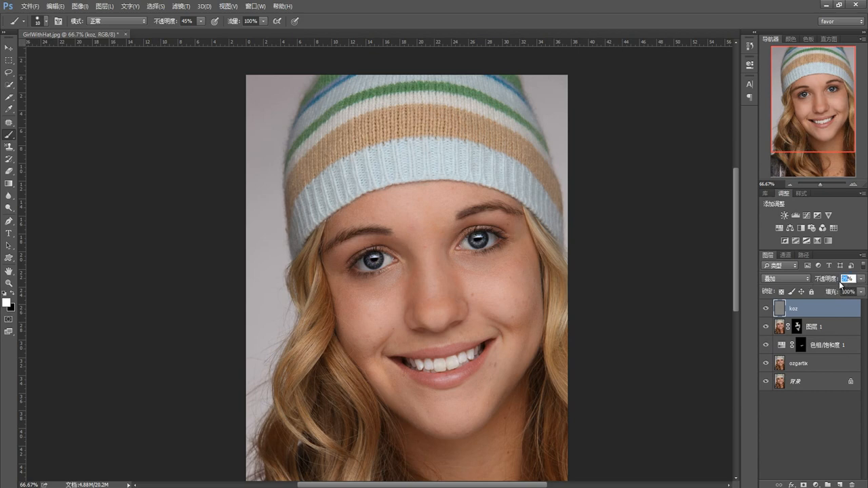
click(805, 413)
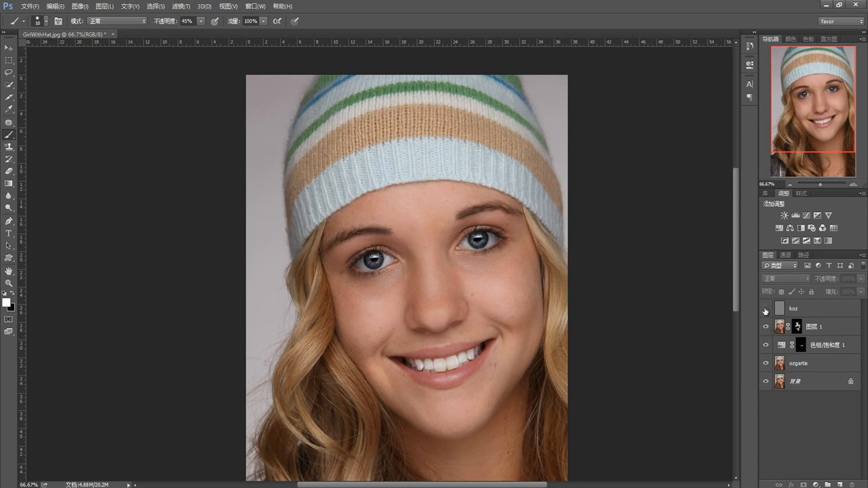
Compare the original background photo alone with the full retouched layer stack several times, leaving all layers shown.
alt+click(766, 384)
alt+click(766, 384)
alt+click(766, 383)
alt+click(766, 384)
alt+click(766, 384)
alt+click(766, 384)
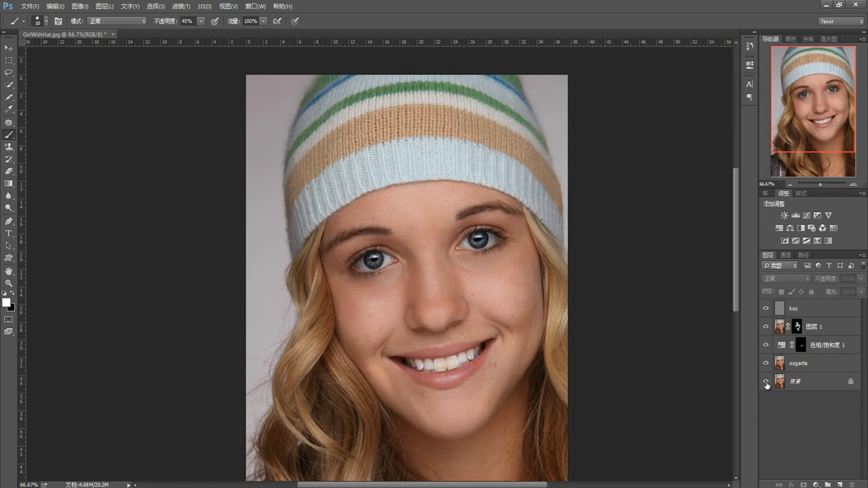